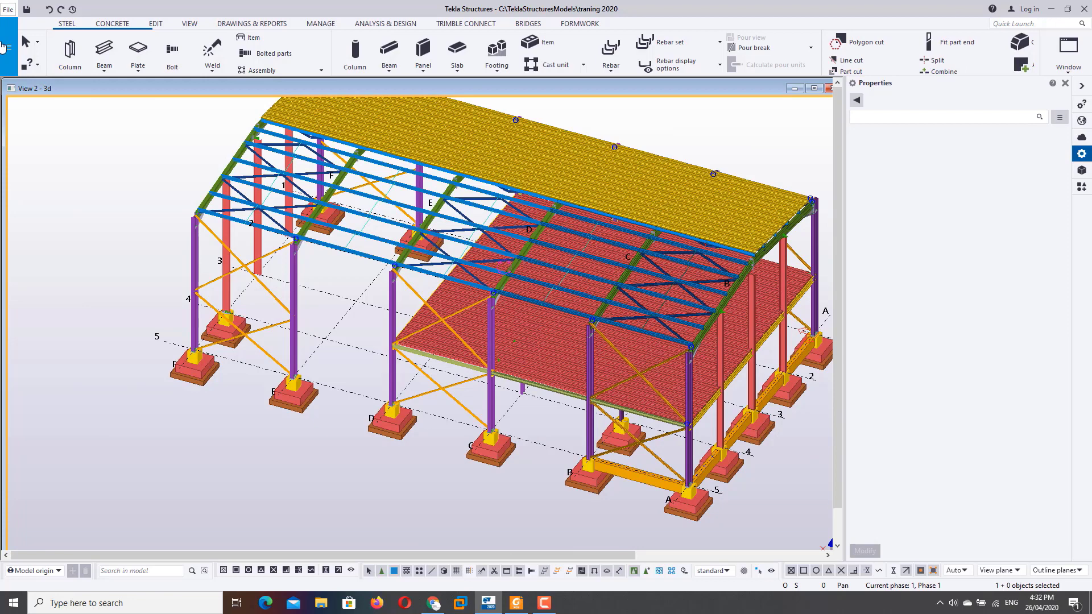
Start defining a cross section via Catalogs > Define profiles > Define cross section in sketch editor.
{"action": "left_click", "coordinate": [5, 46]}
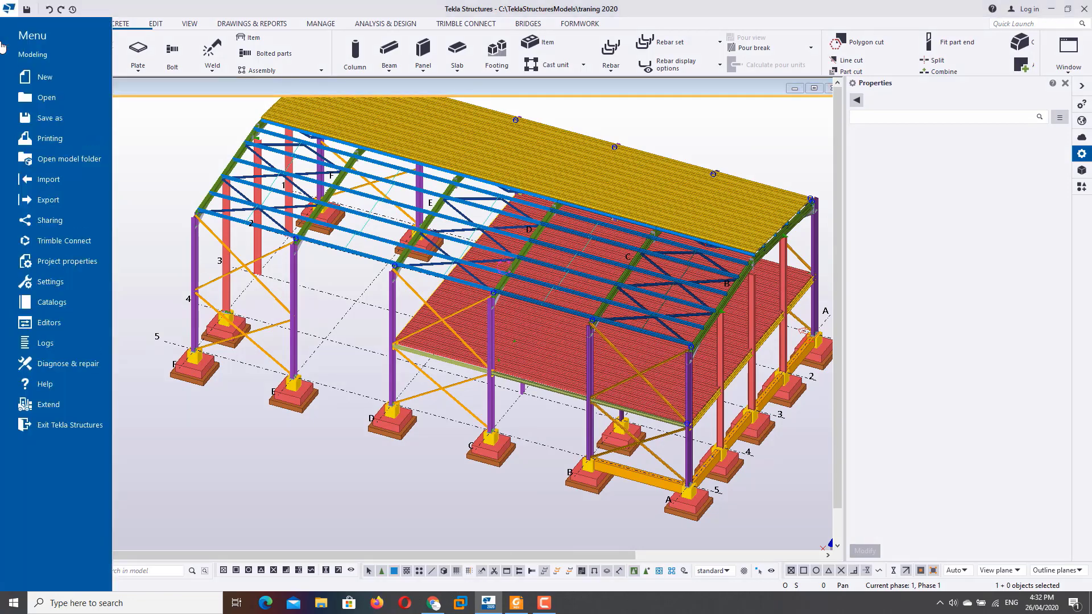
{"action": "left_click", "coordinate": [71, 304]}
{"action": "left_click", "coordinate": [150, 72]}
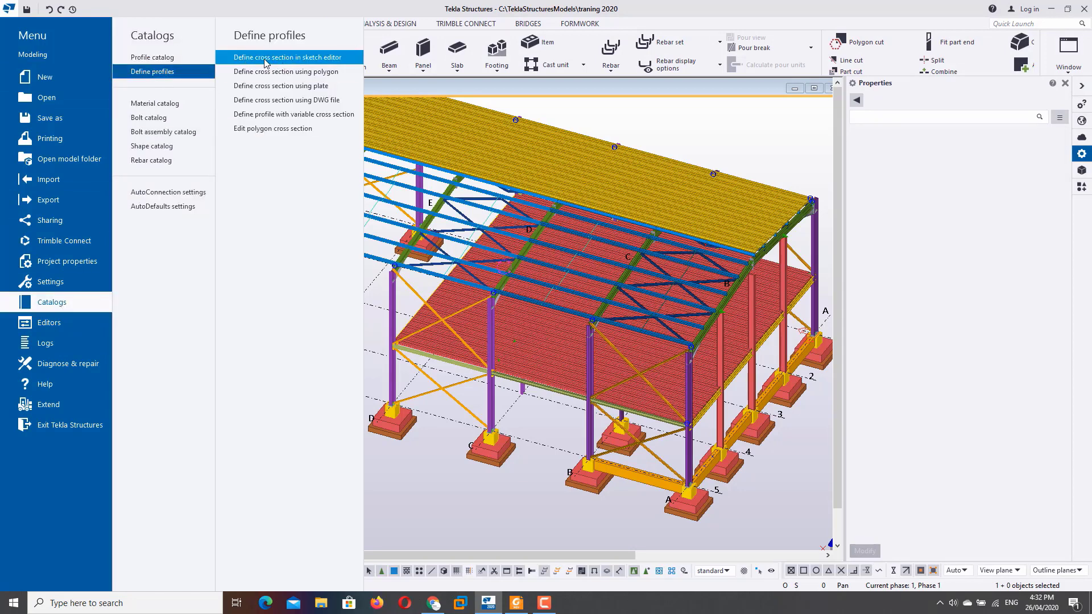
{"action": "left_click", "coordinate": [320, 61]}
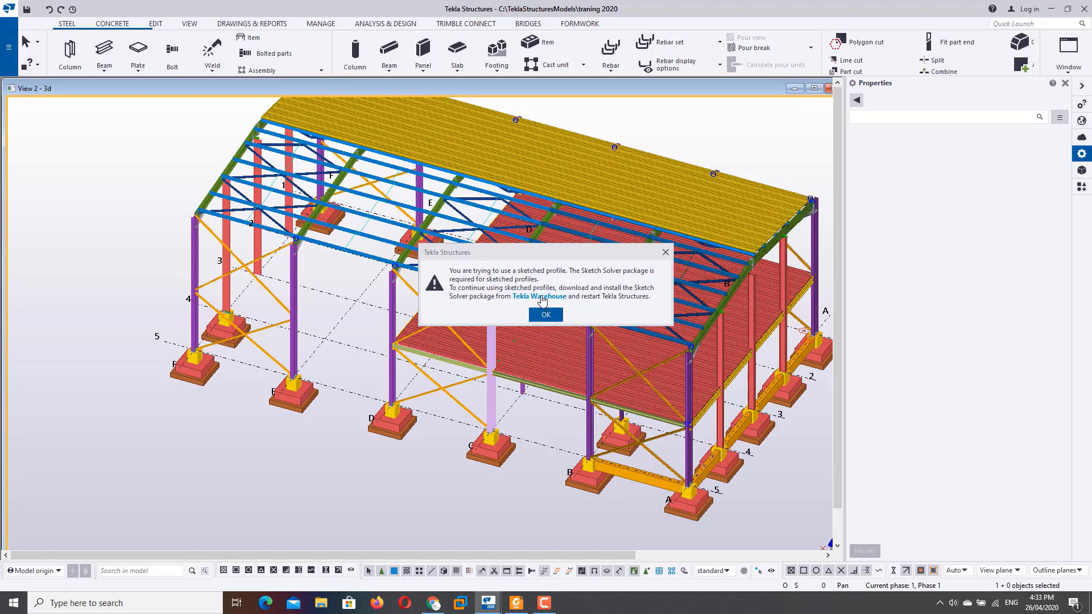
Dismiss the warning and search Tekla Warehouse in Chrome for 'sketch solver'.
{"action": "left_click", "coordinate": [546, 316]}
{"action": "left_click", "coordinate": [433, 602]}
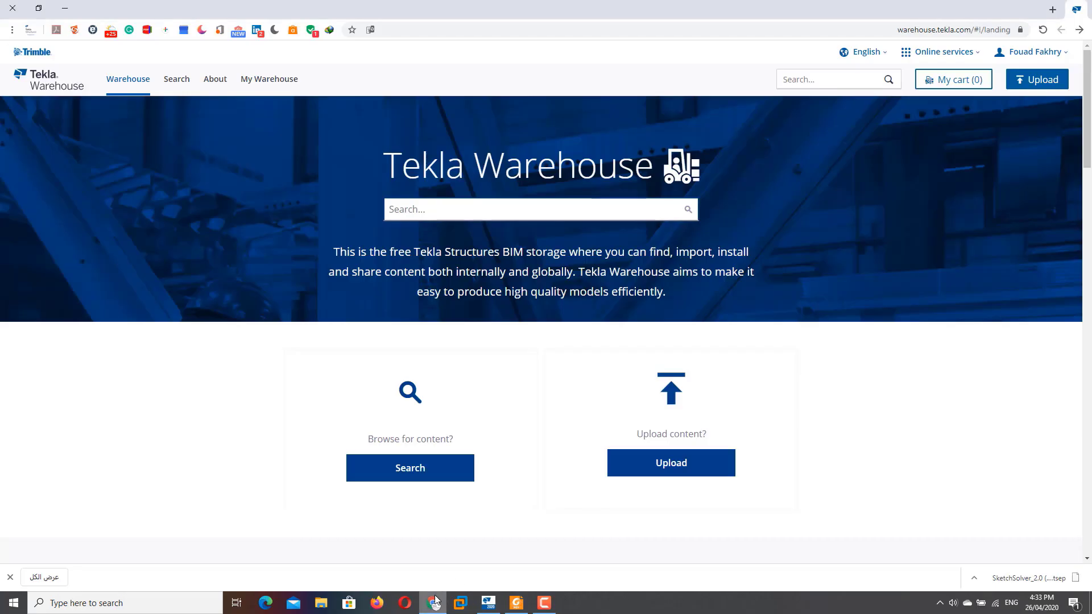
{"action": "left_click", "coordinate": [479, 214]}
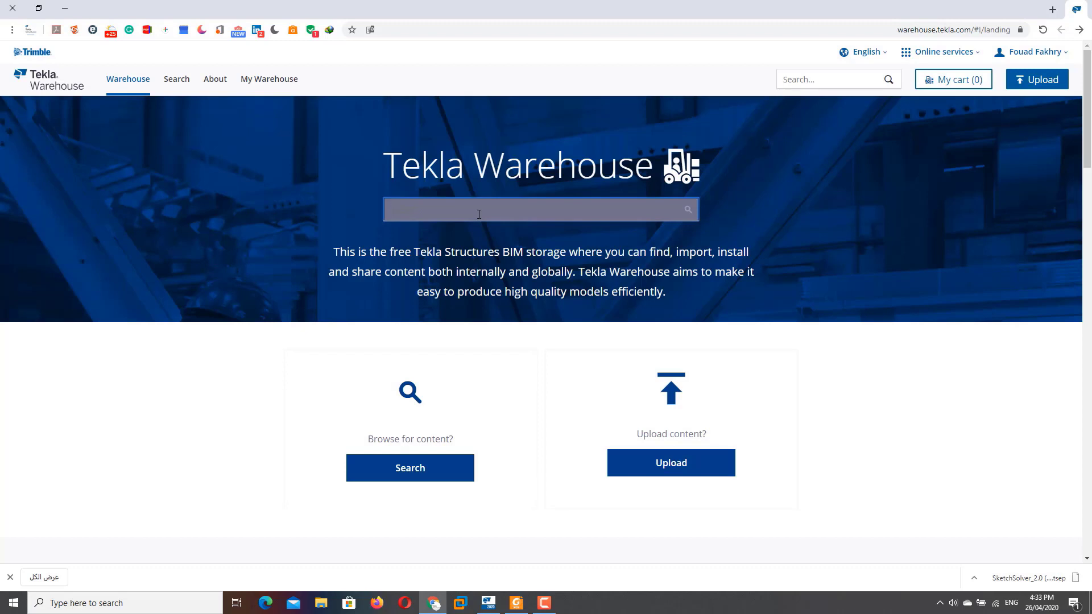
{"action": "type", "text": "s"}
{"action": "type", "text": "ke"}
{"action": "type", "text": "tch "}
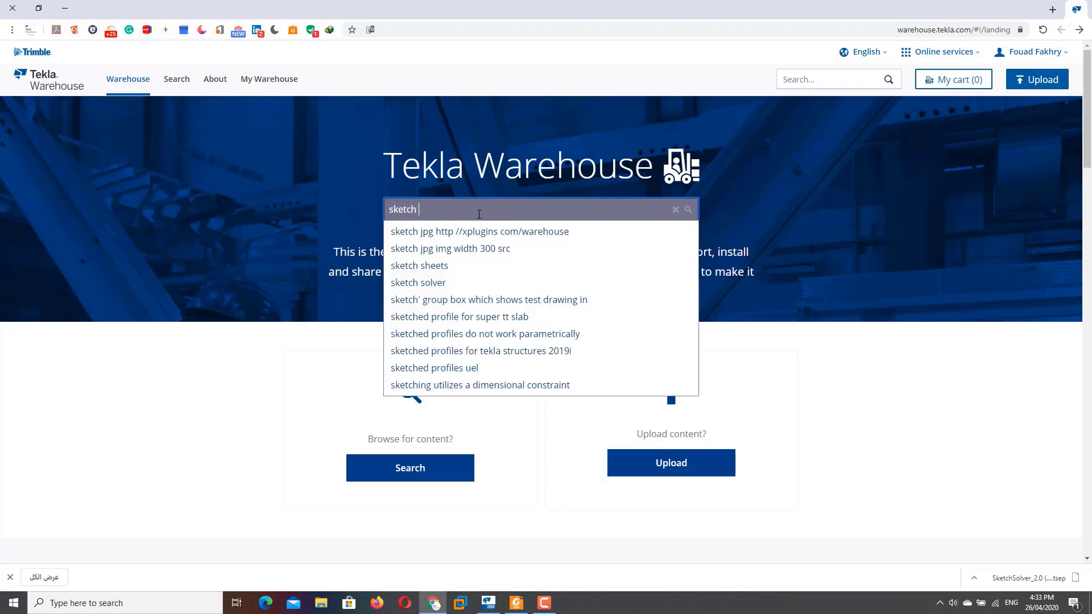
{"action": "type", "text": "s"}
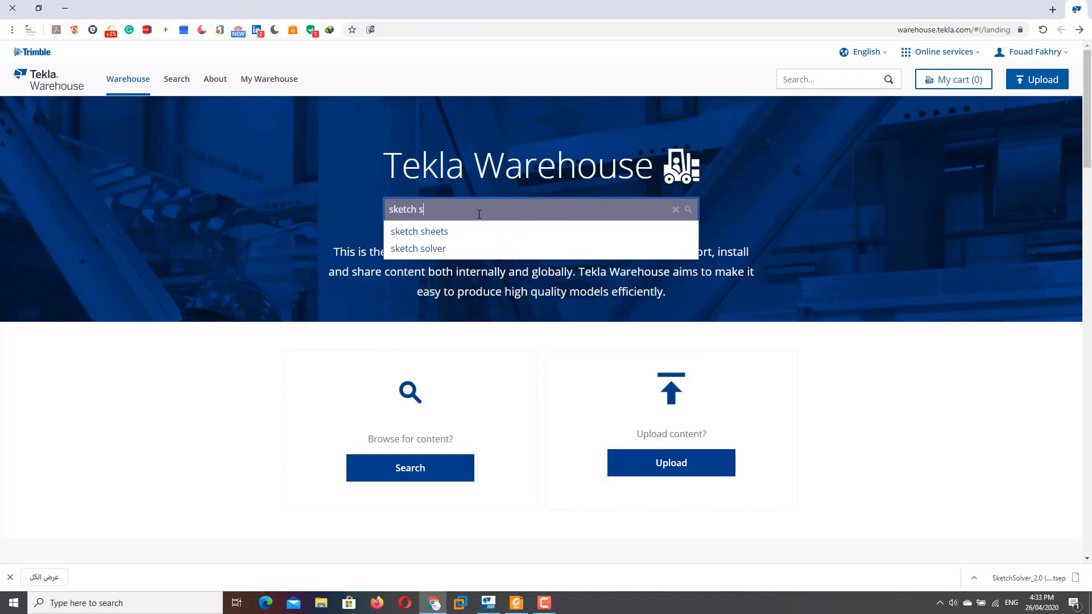
{"action": "left_click", "coordinate": [418, 250]}
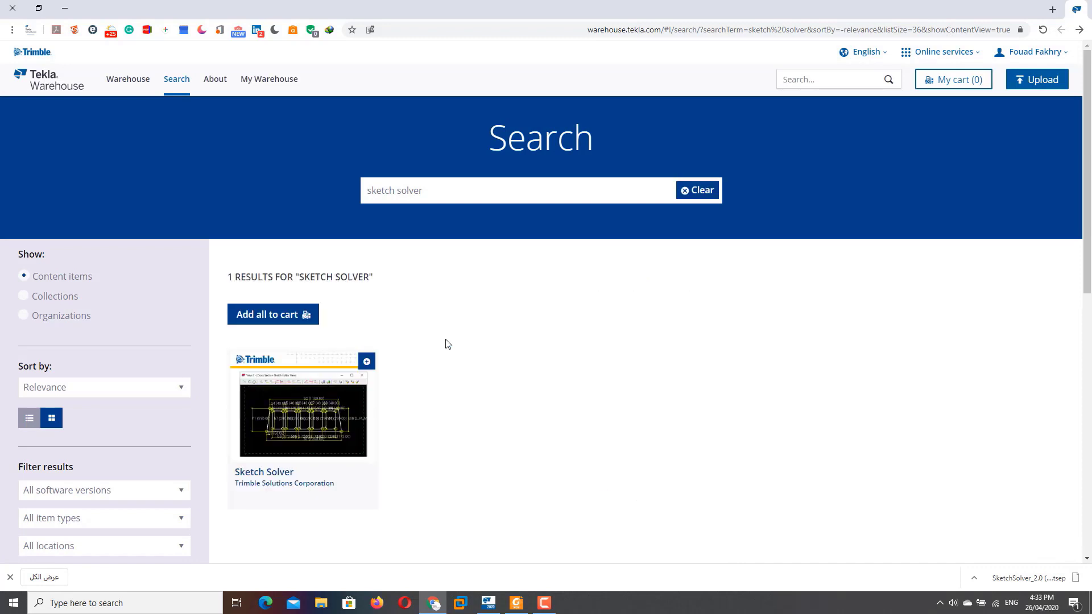
Download the 64-bit Sketch Solver 2.0 package from its Warehouse page.
{"action": "left_click", "coordinate": [278, 421]}
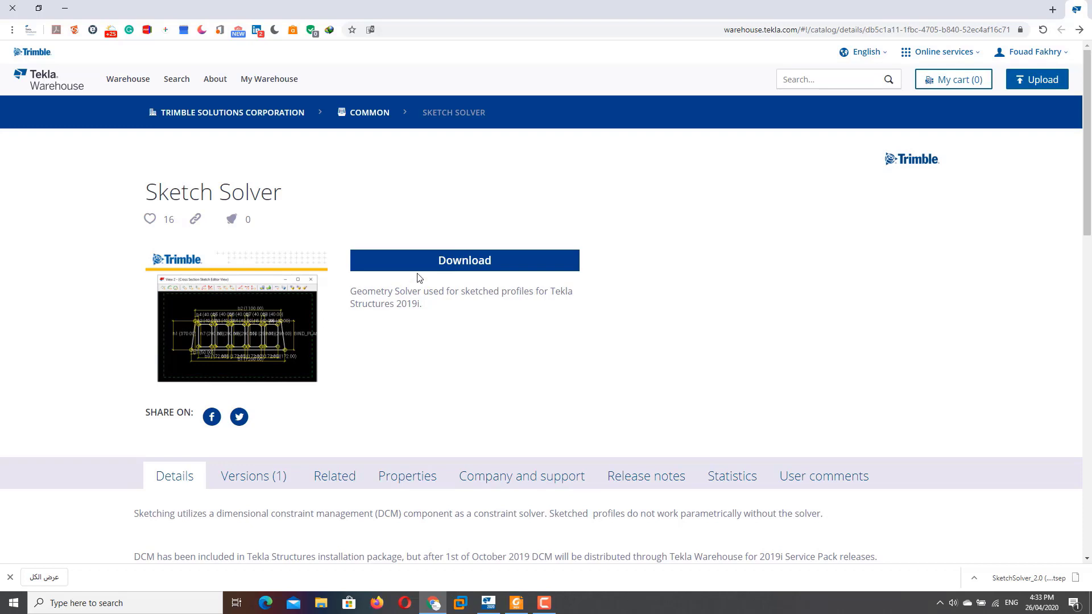
{"action": "left_click", "coordinate": [461, 265]}
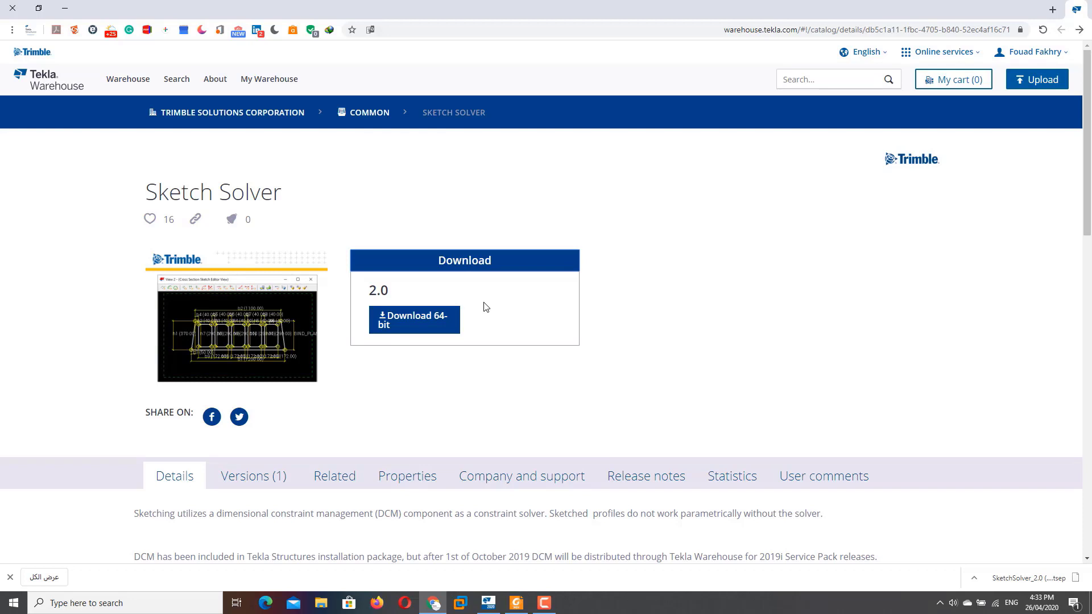
{"action": "left_click", "coordinate": [435, 319]}
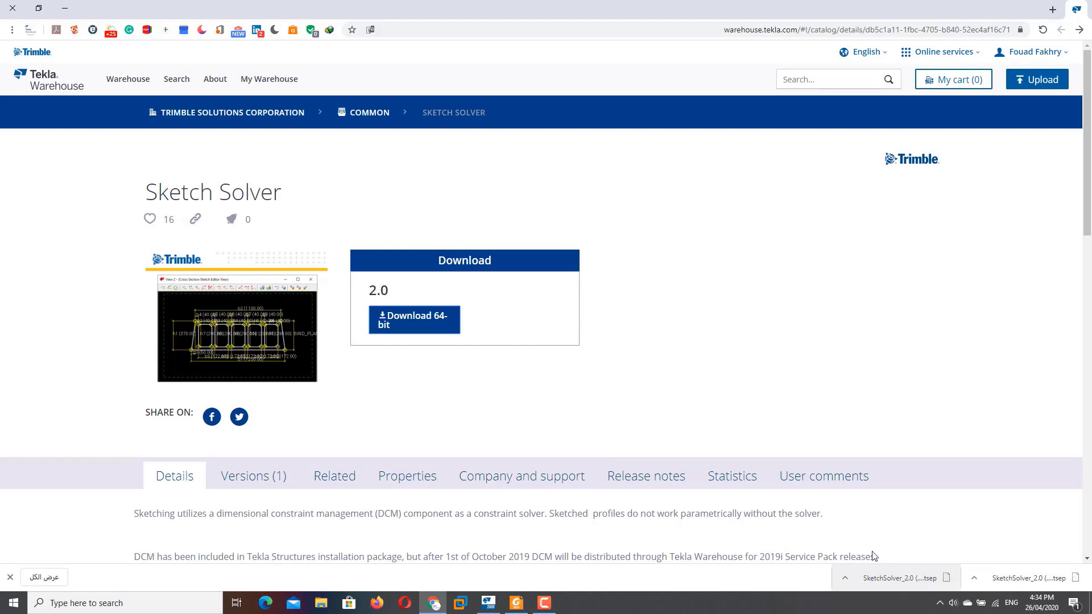
{"action": "left_click", "coordinate": [64, 8]}
{"action": "left_click", "coordinate": [1051, 9]}
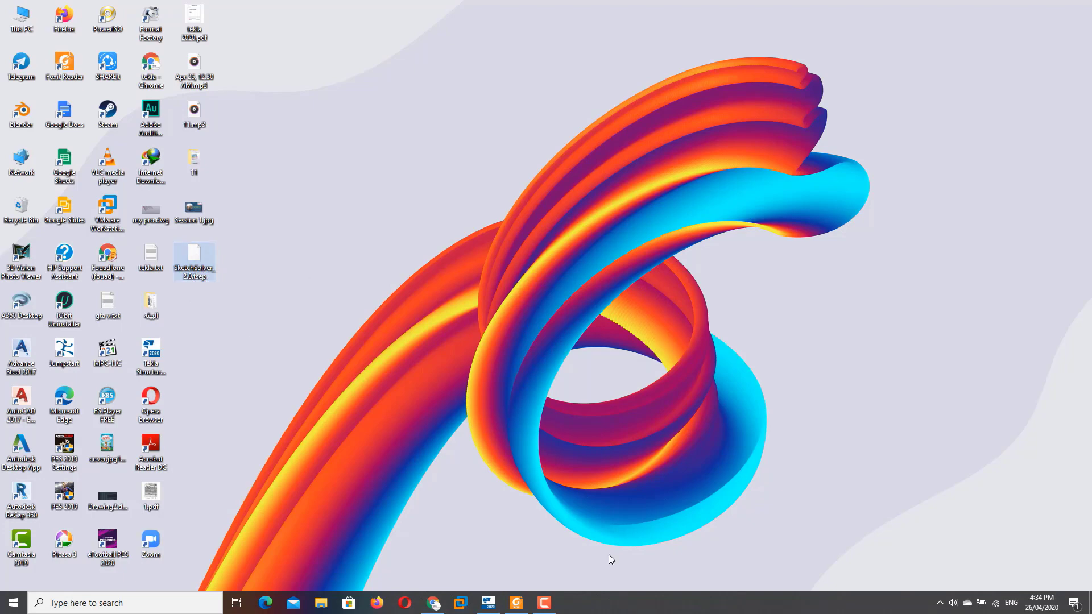
{"action": "left_click", "coordinate": [488, 602]}
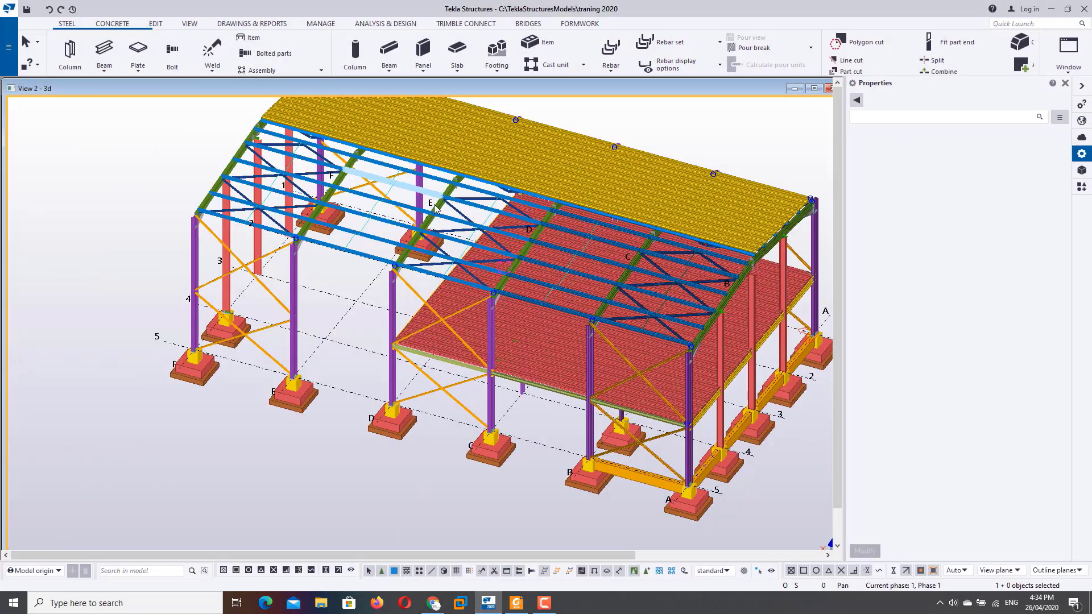
{"action": "middle_click_drag", "start_coordinate": [420, 261], "coordinate": [352, 292]}
{"action": "right_click", "coordinate": [647, 135]}
{"action": "left_click", "coordinate": [682, 138]}
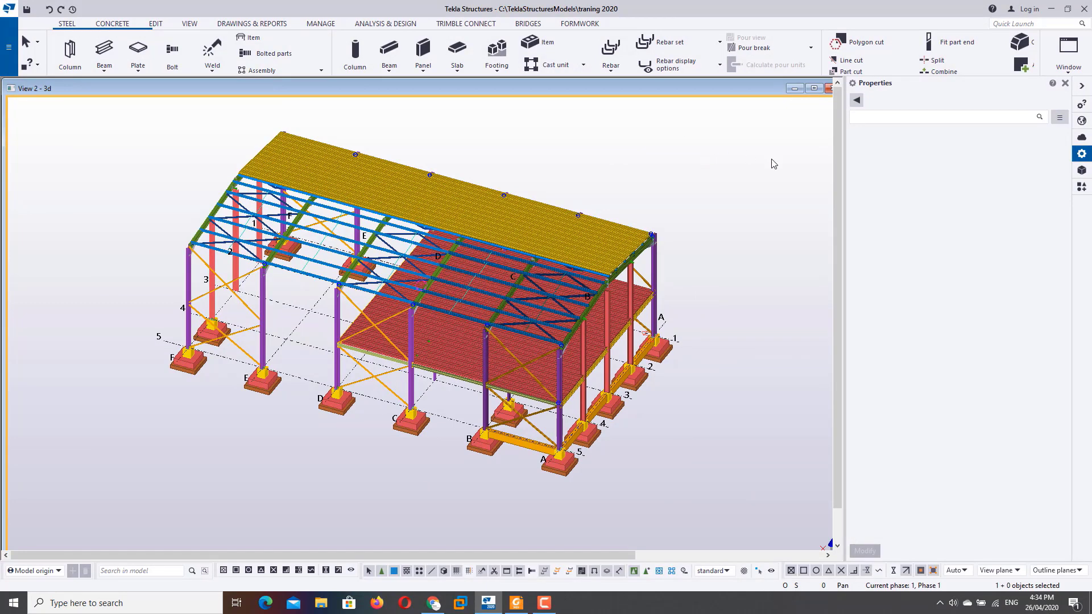
{"action": "scroll", "coordinate": [682, 247], "scroll_direction": "down", "scroll_amount": 1}
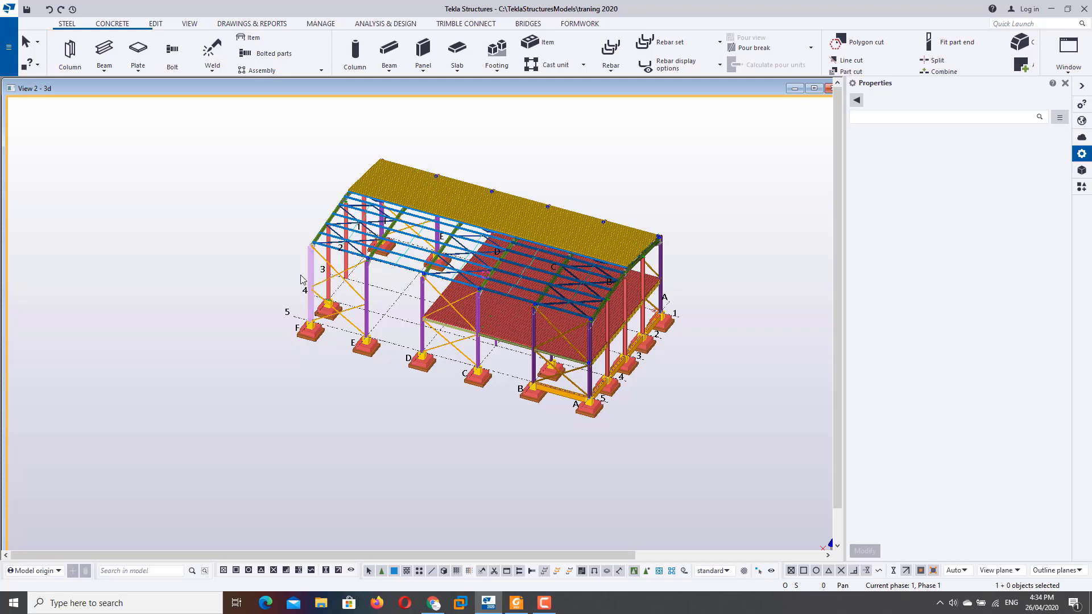
Open Manage extensions > Extension manager from the Applications & components catalog options.
{"action": "left_click", "coordinate": [1080, 188]}
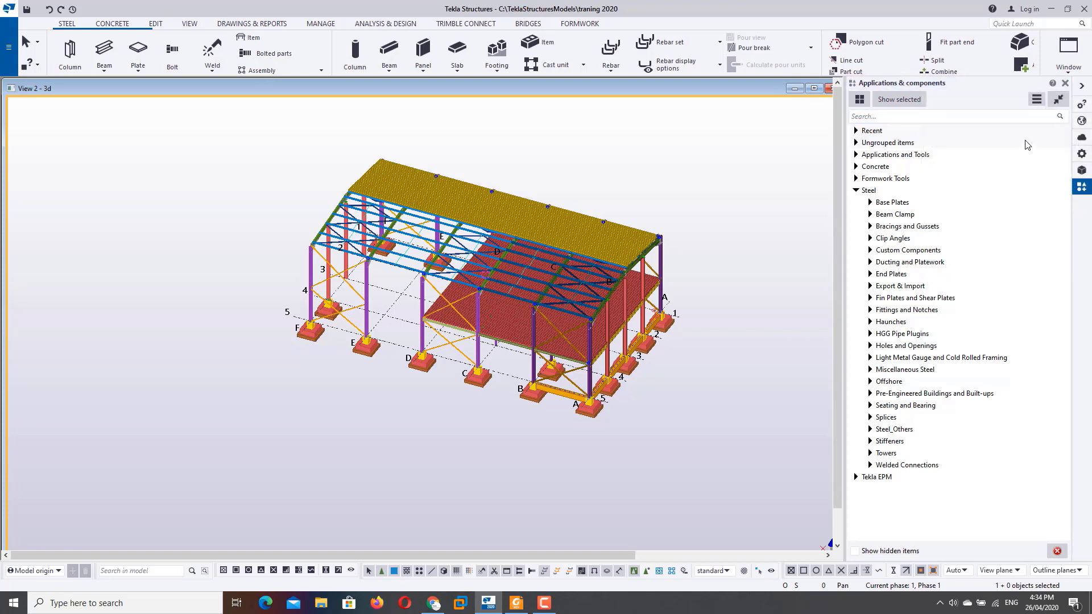
{"action": "mouse_move", "coordinate": [1034, 100]}
{"action": "left_click", "coordinate": [1037, 100]}
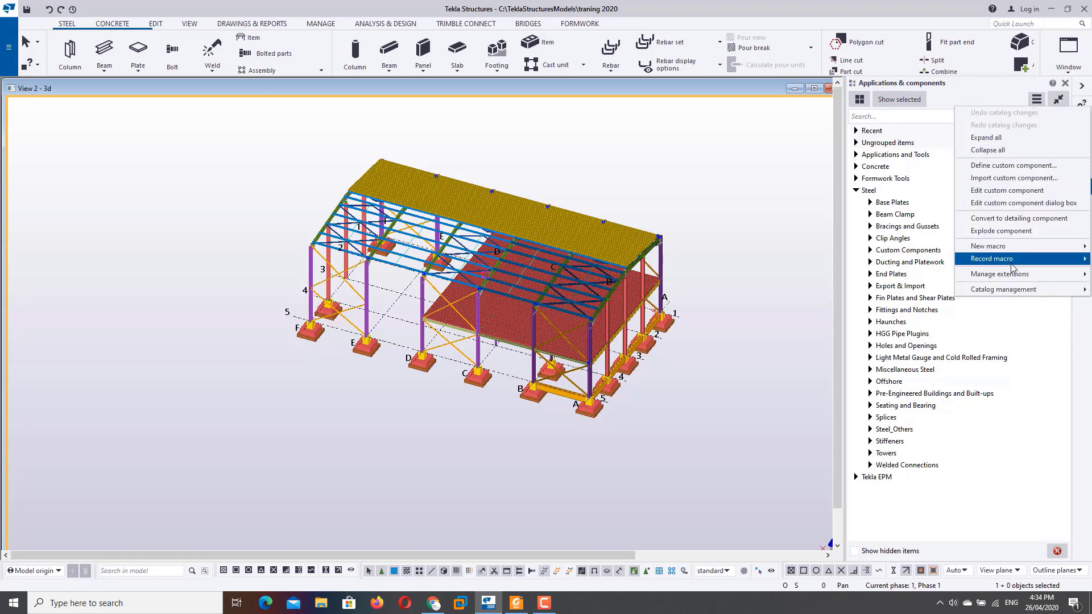
{"action": "mouse_move", "coordinate": [1019, 274]}
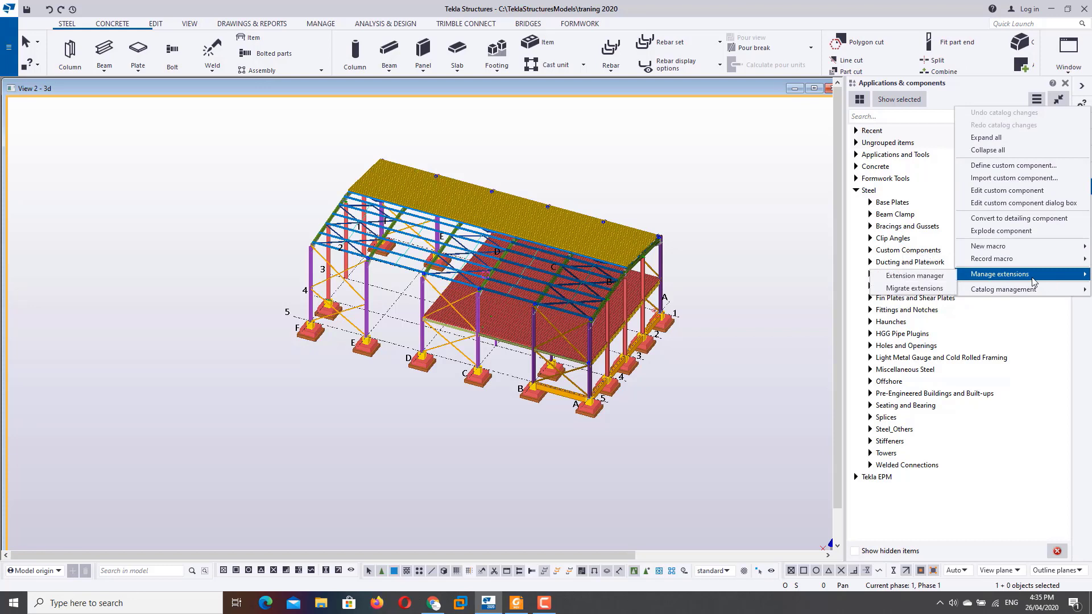
{"action": "left_click", "coordinate": [942, 277]}
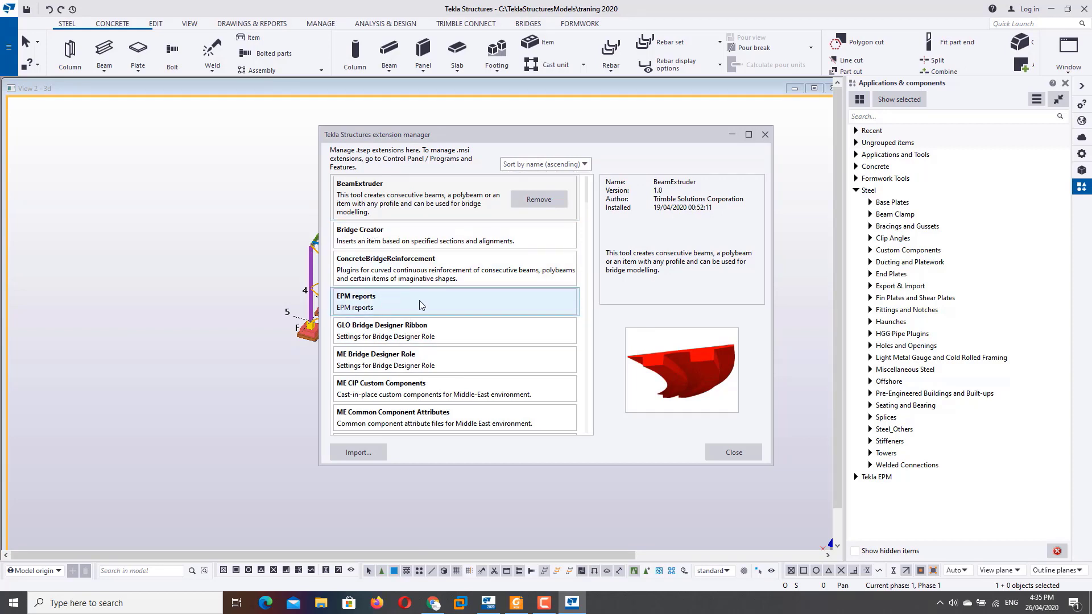
Review the installed extensions list, then start an extension import with Import....
{"action": "scroll", "coordinate": [484, 330], "scroll_direction": "down", "scroll_amount": 4}
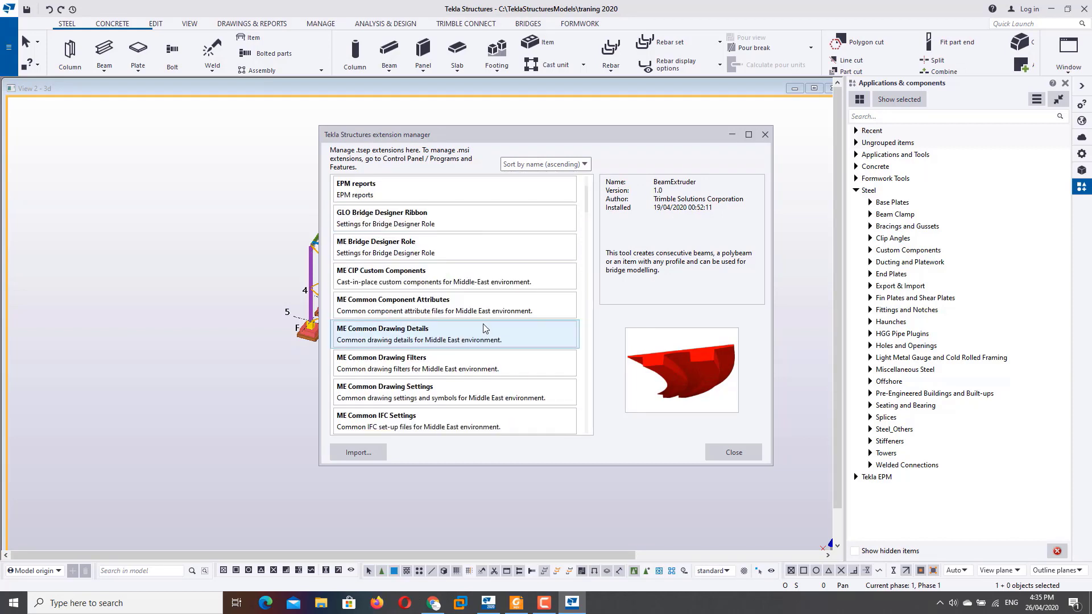
{"action": "scroll", "coordinate": [484, 329], "scroll_direction": "down", "scroll_amount": 3}
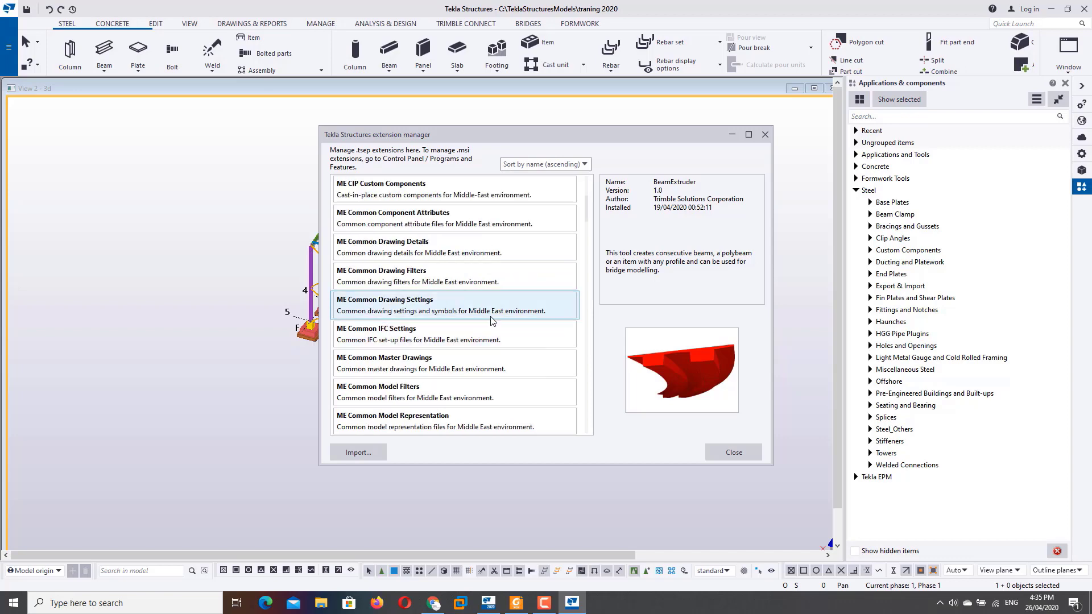
{"action": "scroll", "coordinate": [493, 322], "scroll_direction": "down", "scroll_amount": 3}
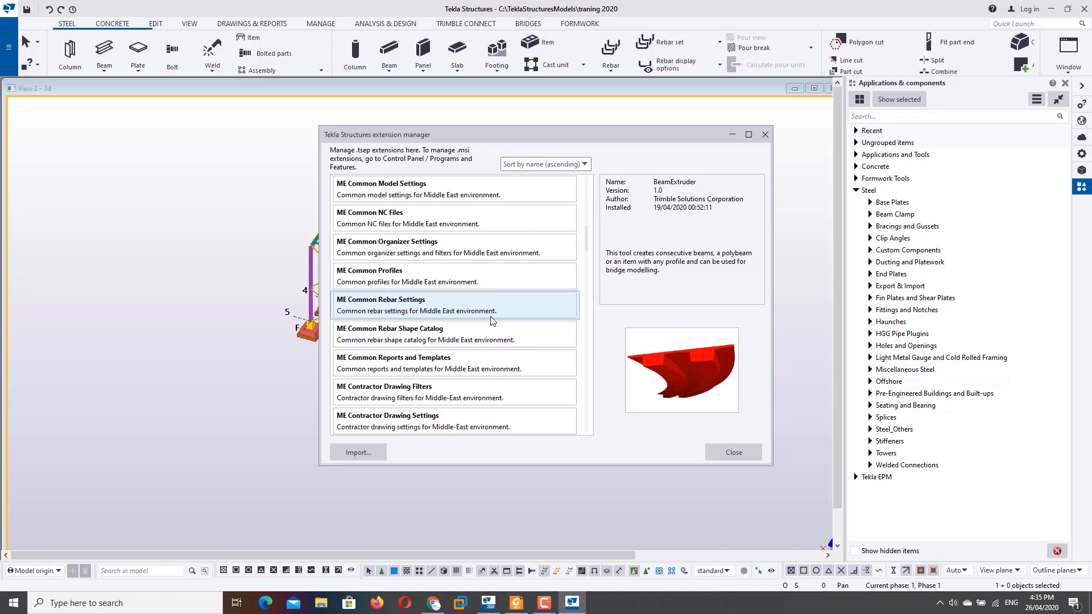
{"action": "scroll", "coordinate": [492, 321], "scroll_direction": "down", "scroll_amount": 3}
{"action": "scroll", "coordinate": [492, 321], "scroll_direction": "down", "scroll_amount": 4}
{"action": "scroll", "coordinate": [493, 322], "scroll_direction": "down", "scroll_amount": 3}
{"action": "scroll", "coordinate": [492, 321], "scroll_direction": "down", "scroll_amount": 3}
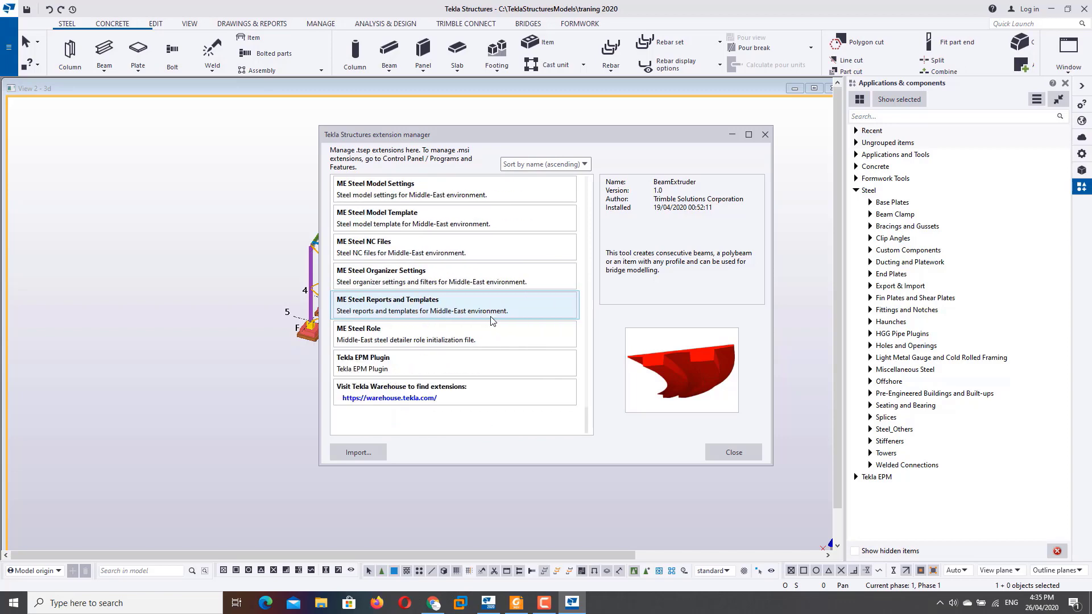
{"action": "scroll", "coordinate": [492, 321], "scroll_direction": "up", "scroll_amount": 5}
{"action": "scroll", "coordinate": [492, 322], "scroll_direction": "up", "scroll_amount": 5}
{"action": "scroll", "coordinate": [492, 322], "scroll_direction": "up", "scroll_amount": 5}
{"action": "scroll", "coordinate": [493, 322], "scroll_direction": "up", "scroll_amount": 5}
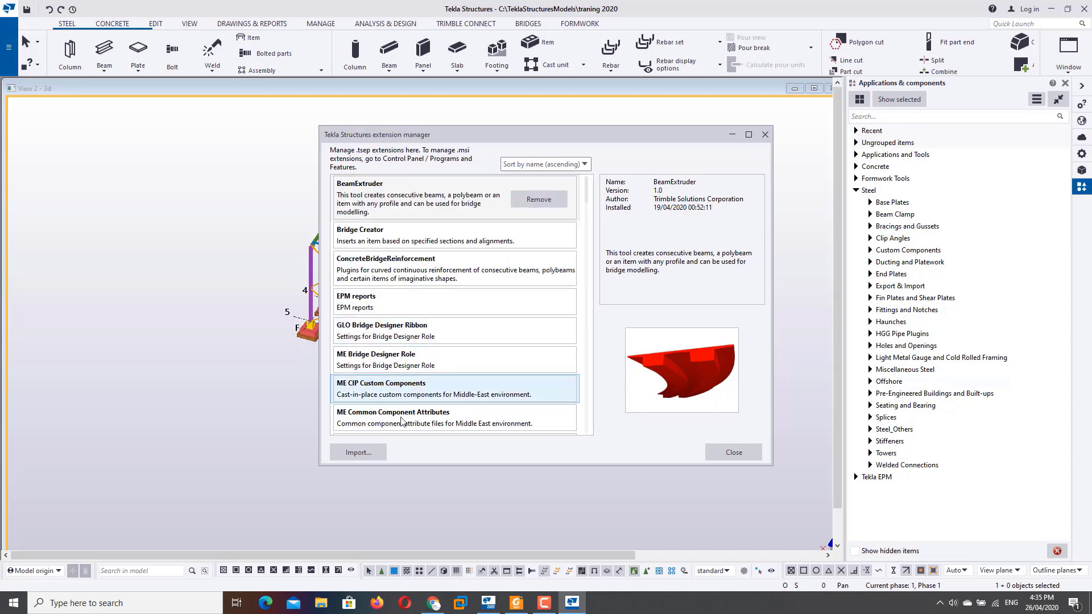
{"action": "left_click", "coordinate": [368, 452]}
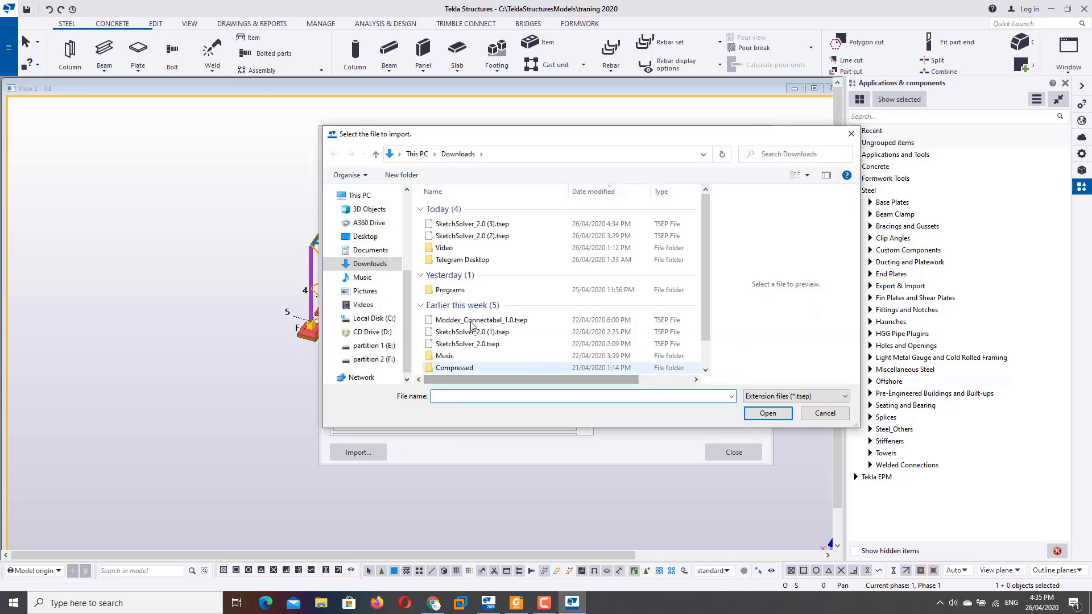
Import SketchSolver_2.0.tsep from the Desktop folder.
{"action": "left_click", "coordinate": [370, 201]}
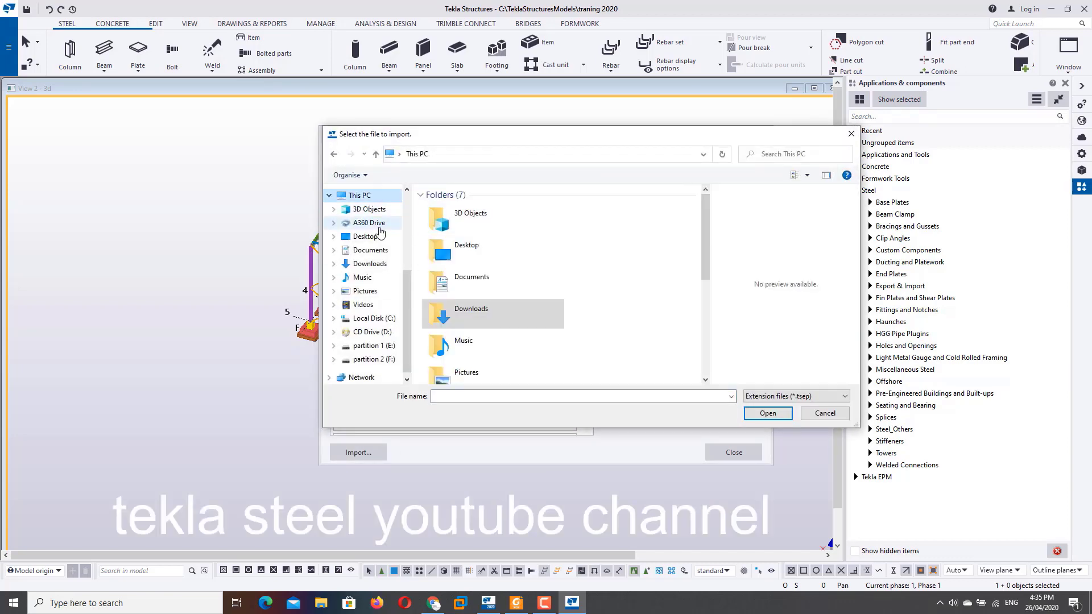
{"action": "left_click", "coordinate": [366, 236]}
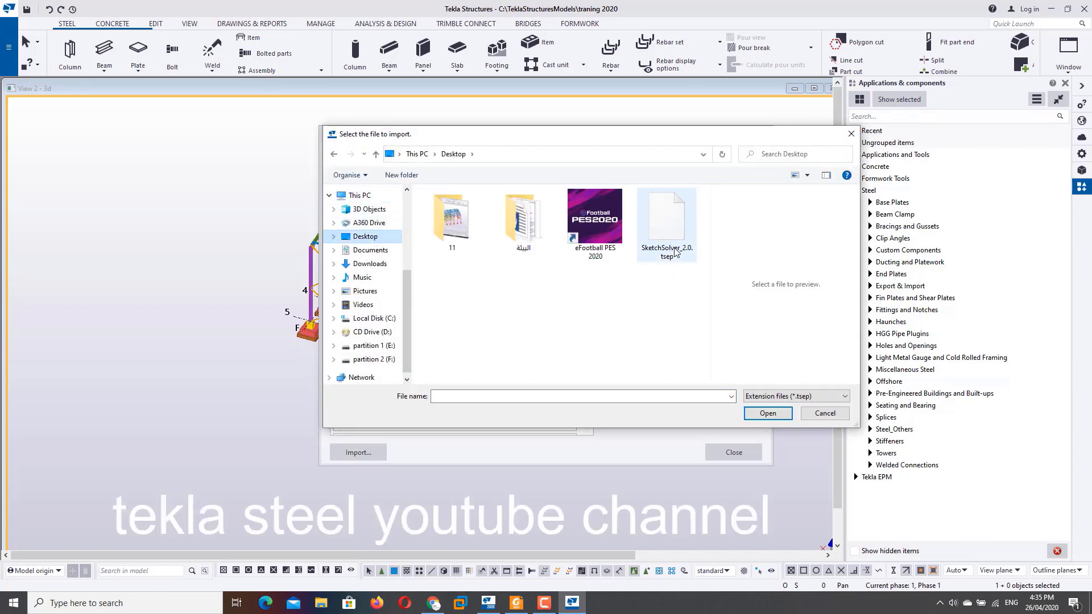
{"action": "left_click", "coordinate": [685, 240]}
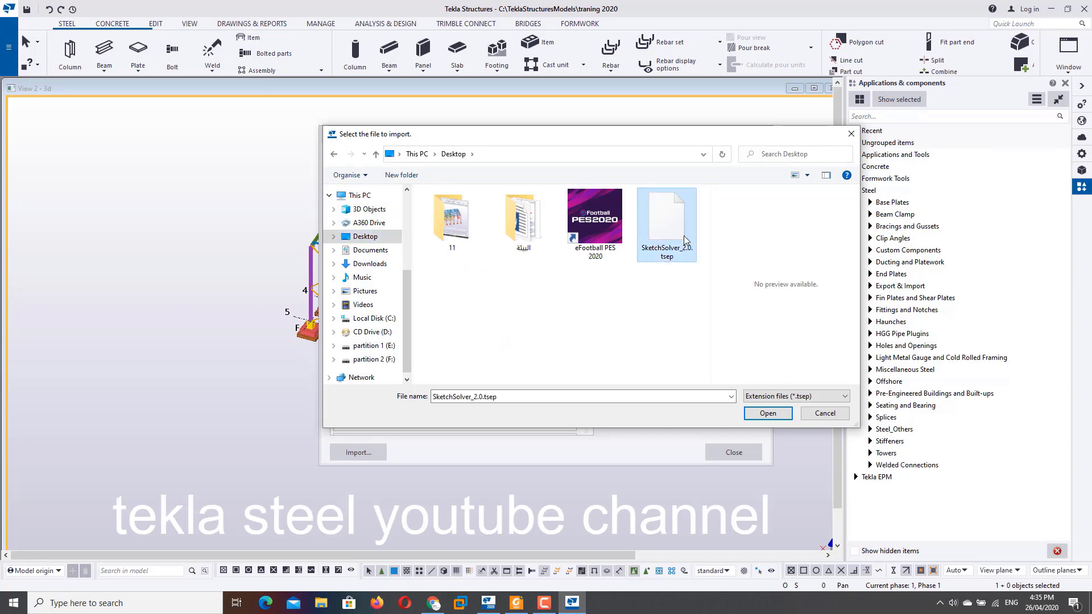
{"action": "left_click", "coordinate": [762, 414]}
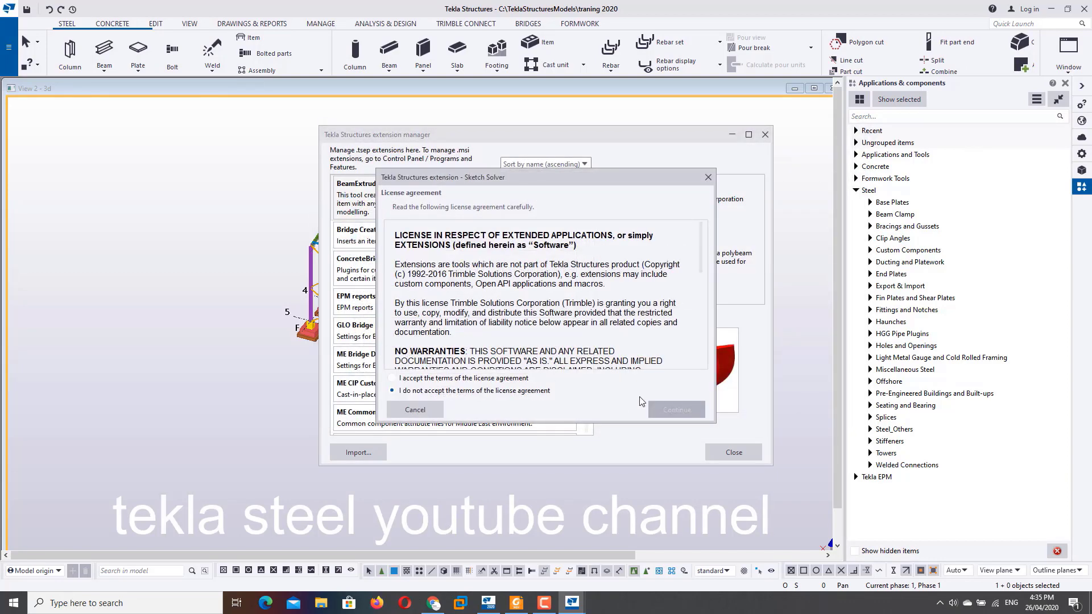
Accept the licence terms, confirm Sketch Solver awaits restart, and close the extension manager.
{"action": "left_click", "coordinate": [449, 379]}
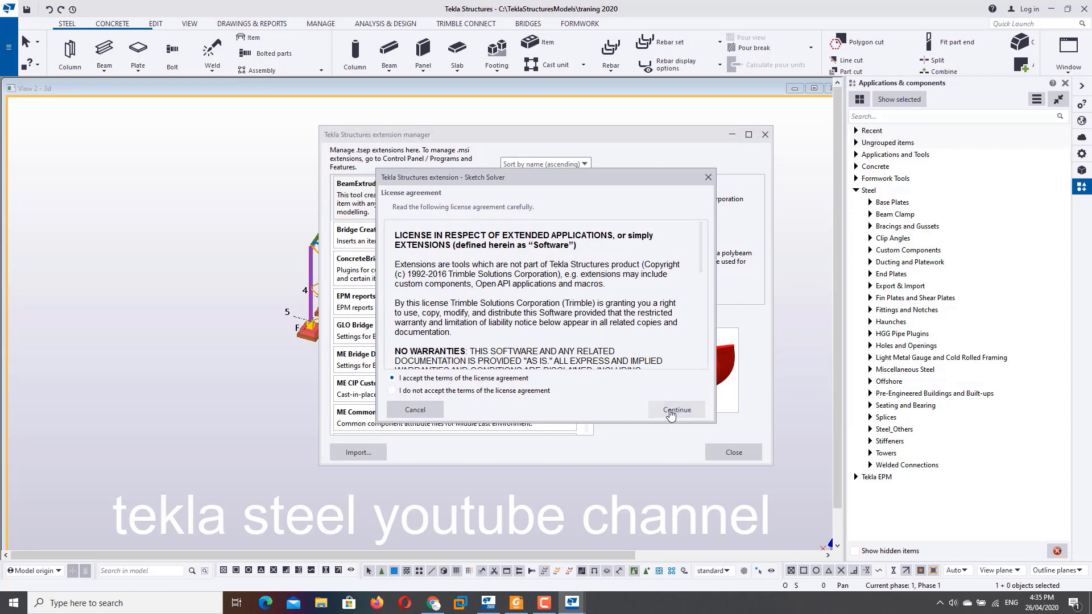
{"action": "left_click", "coordinate": [671, 411]}
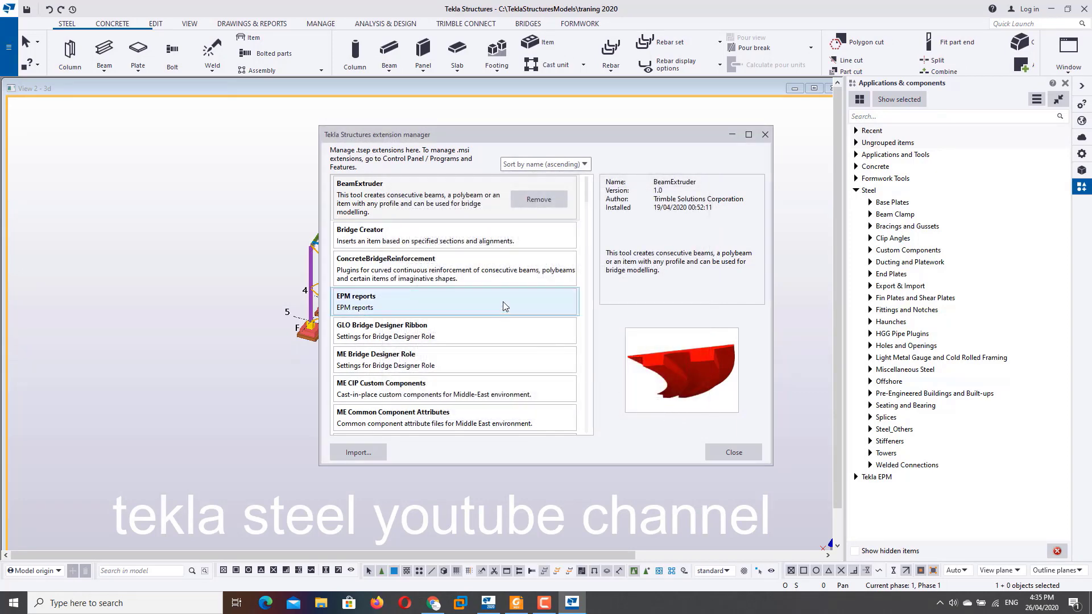
{"action": "scroll", "coordinate": [540, 232], "scroll_direction": "down", "scroll_amount": 3}
{"action": "scroll", "coordinate": [540, 232], "scroll_direction": "down", "scroll_amount": 3}
{"action": "scroll", "coordinate": [540, 232], "scroll_direction": "down", "scroll_amount": 3}
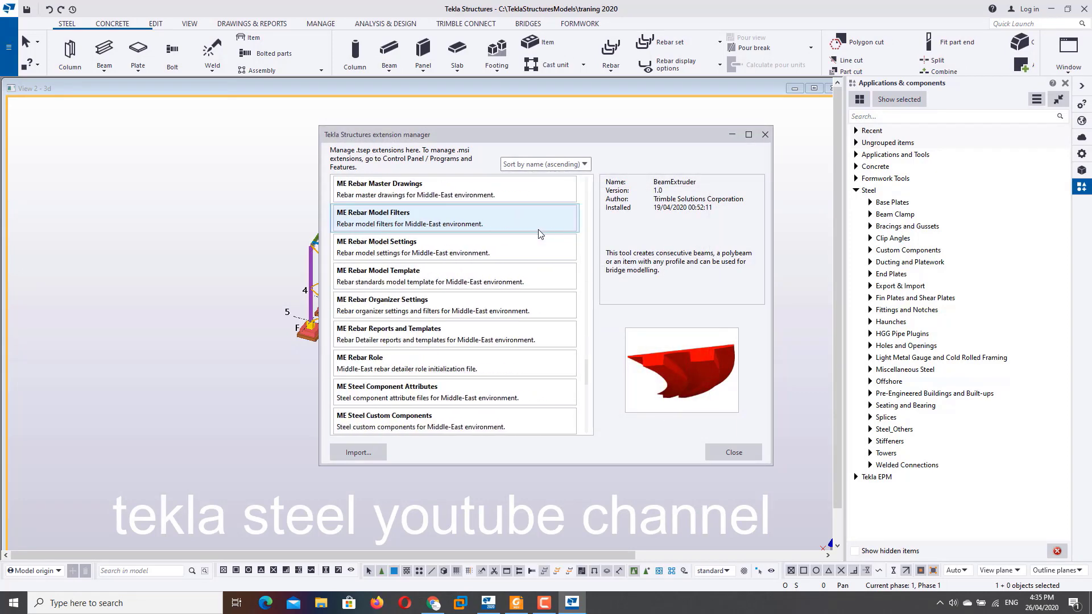
{"action": "scroll", "coordinate": [540, 233], "scroll_direction": "down", "scroll_amount": 3}
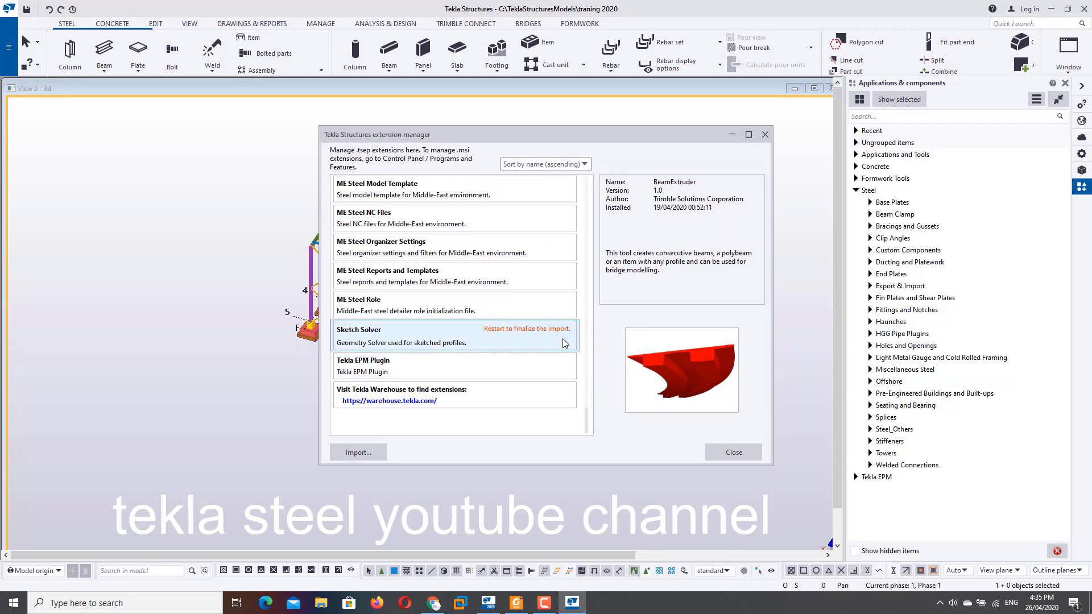
{"action": "left_click", "coordinate": [733, 452]}
{"action": "left_click", "coordinate": [9, 47]}
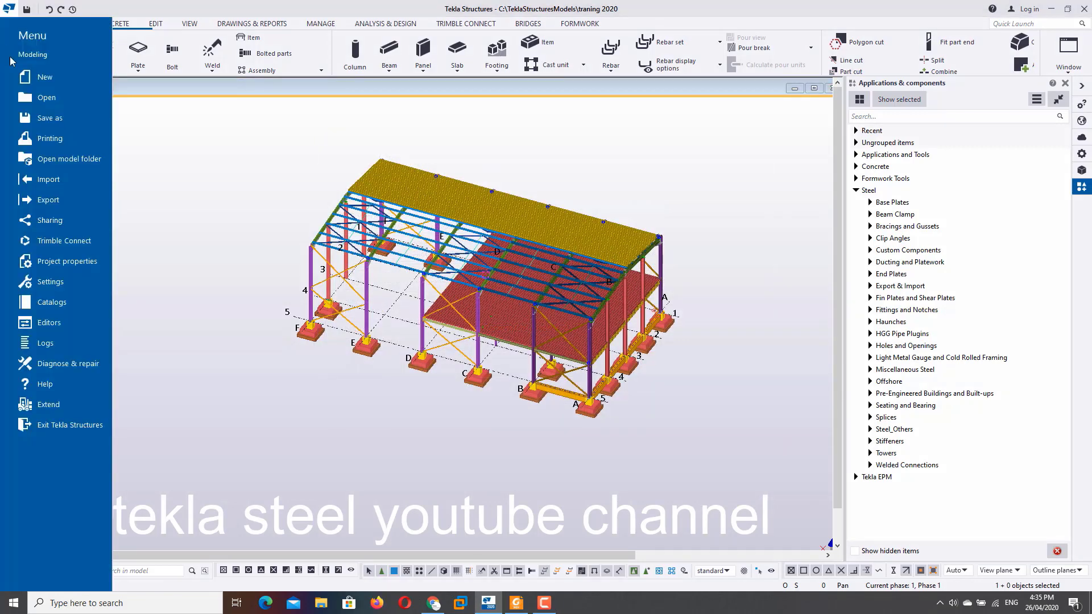
Retry Define cross section in sketch editor and dismiss the still-missing Sketch Solver warning.
{"action": "left_click", "coordinate": [63, 307]}
{"action": "left_click", "coordinate": [153, 80]}
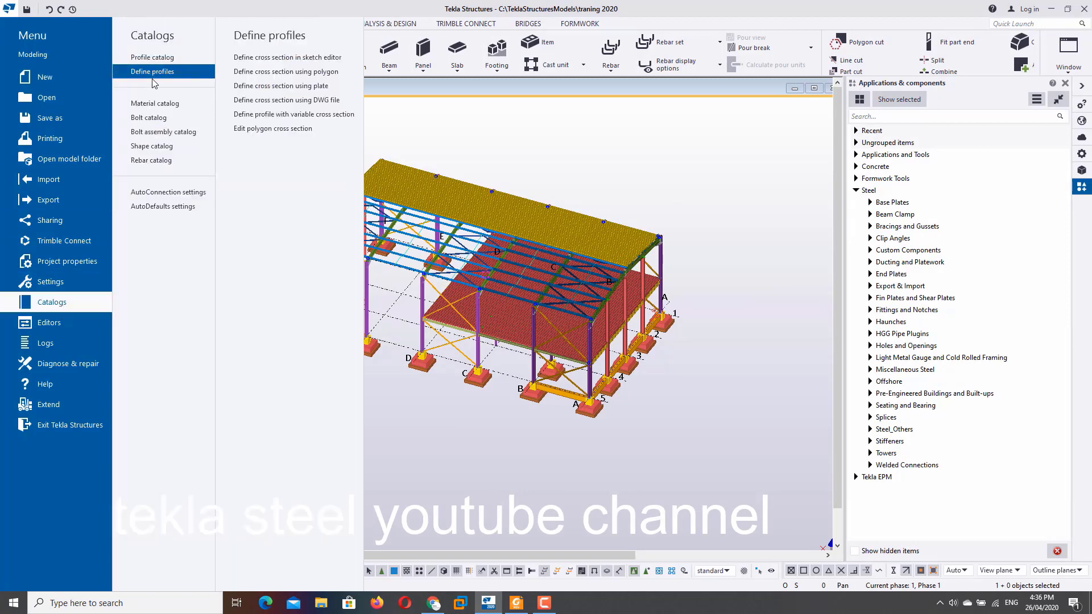
{"action": "left_click", "coordinate": [256, 58]}
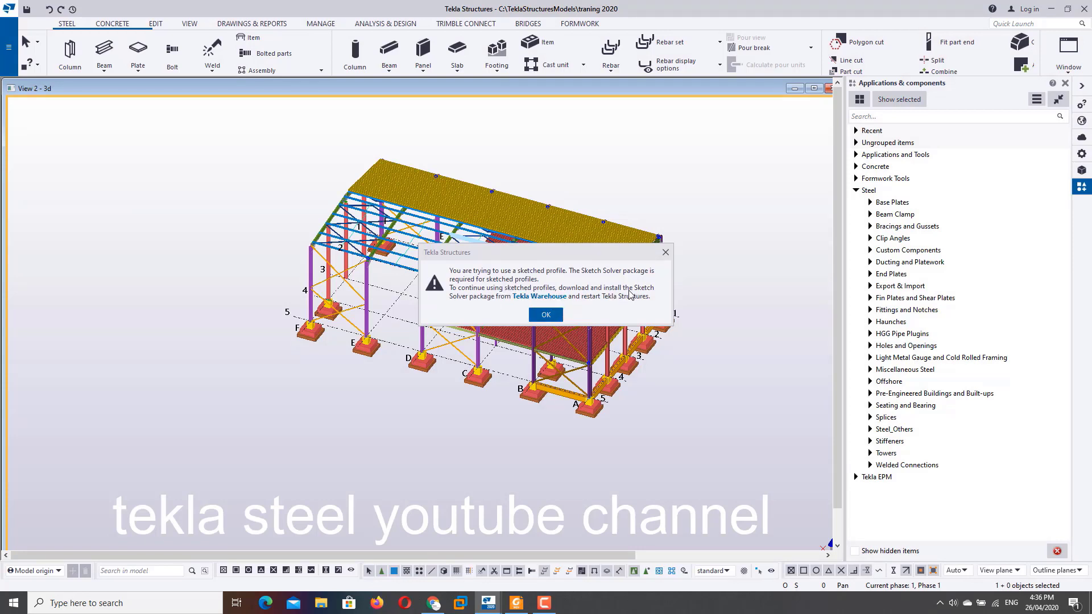
{"action": "left_click", "coordinate": [545, 316]}
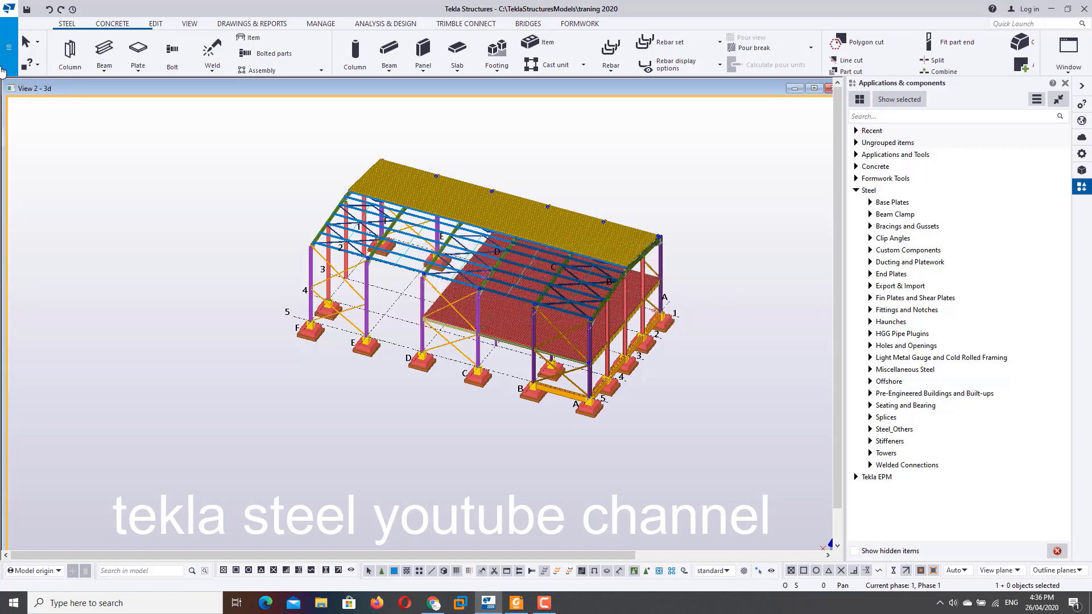
Save and exit, then relaunch Tekla Structures 2020 with the Middle East environment.
{"action": "left_click", "coordinate": [26, 9]}
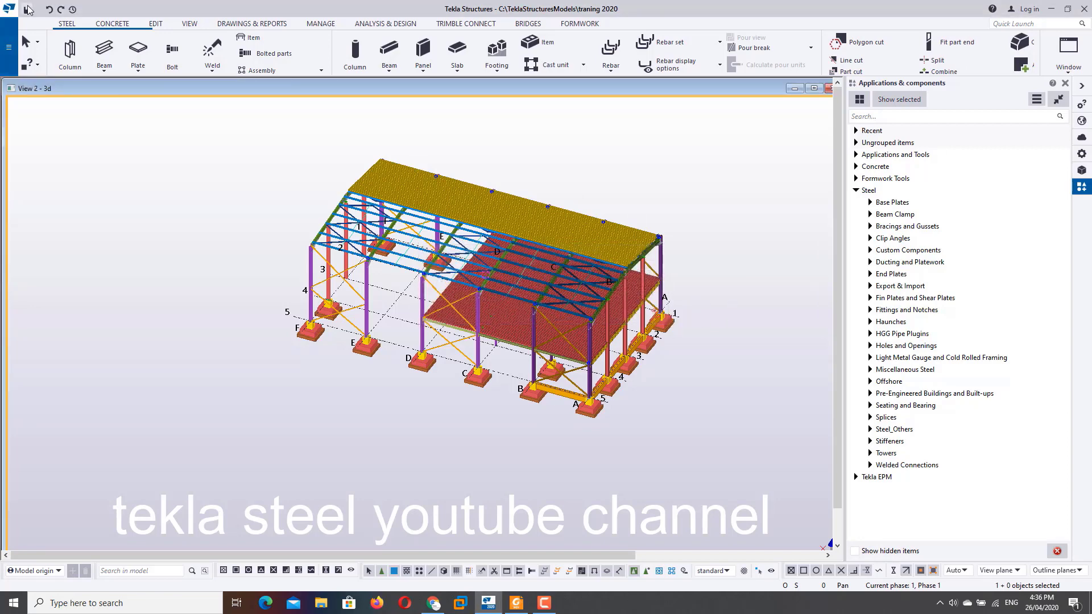
{"action": "left_click", "coordinate": [1083, 13]}
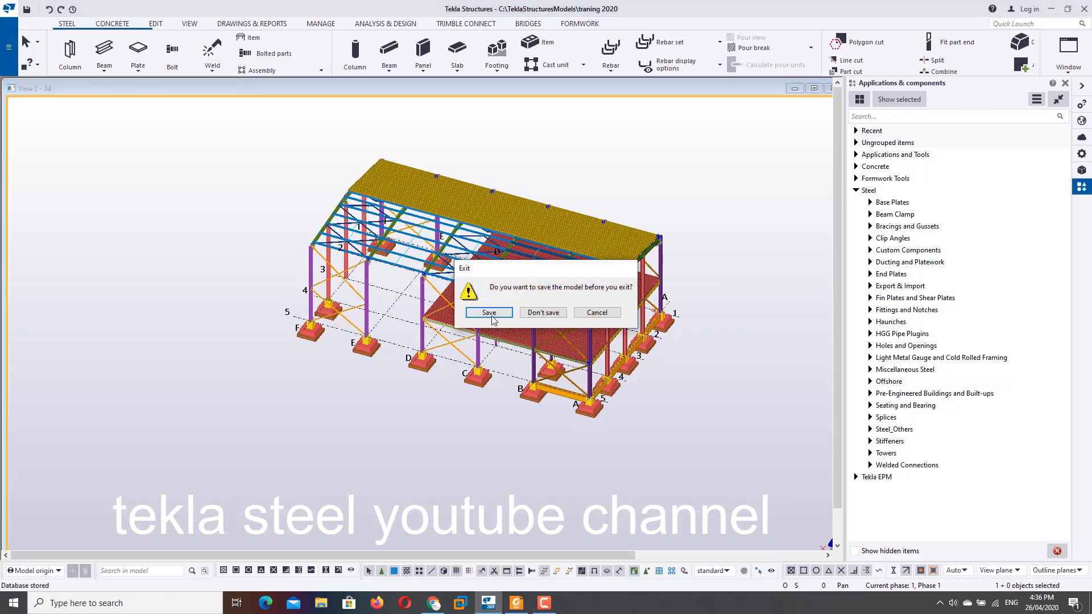
{"action": "left_click", "coordinate": [489, 314]}
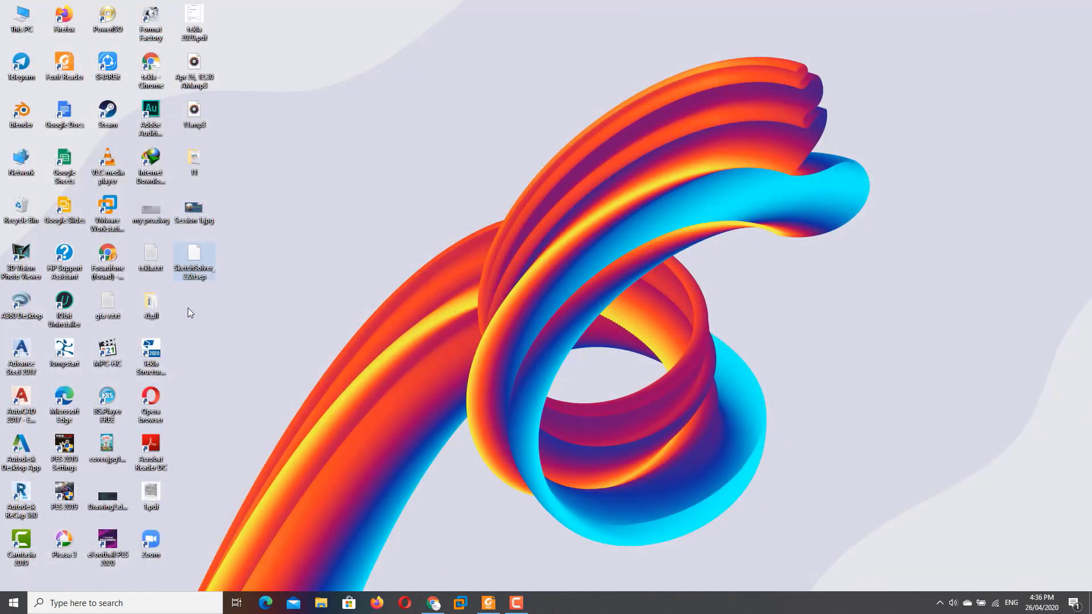
{"action": "double_click", "coordinate": [141, 353]}
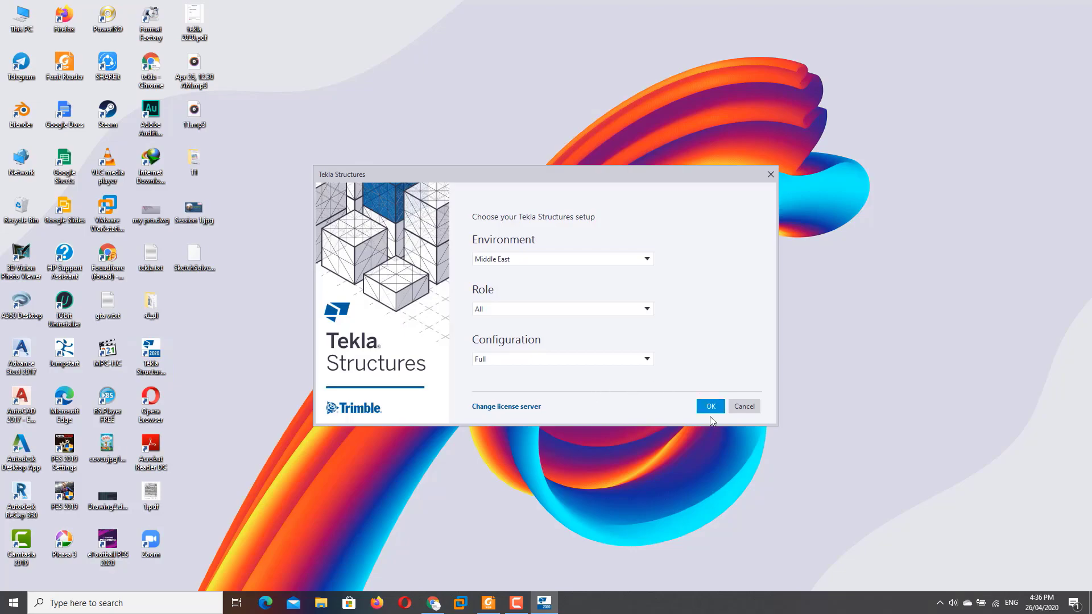
{"action": "left_click", "coordinate": [710, 407]}
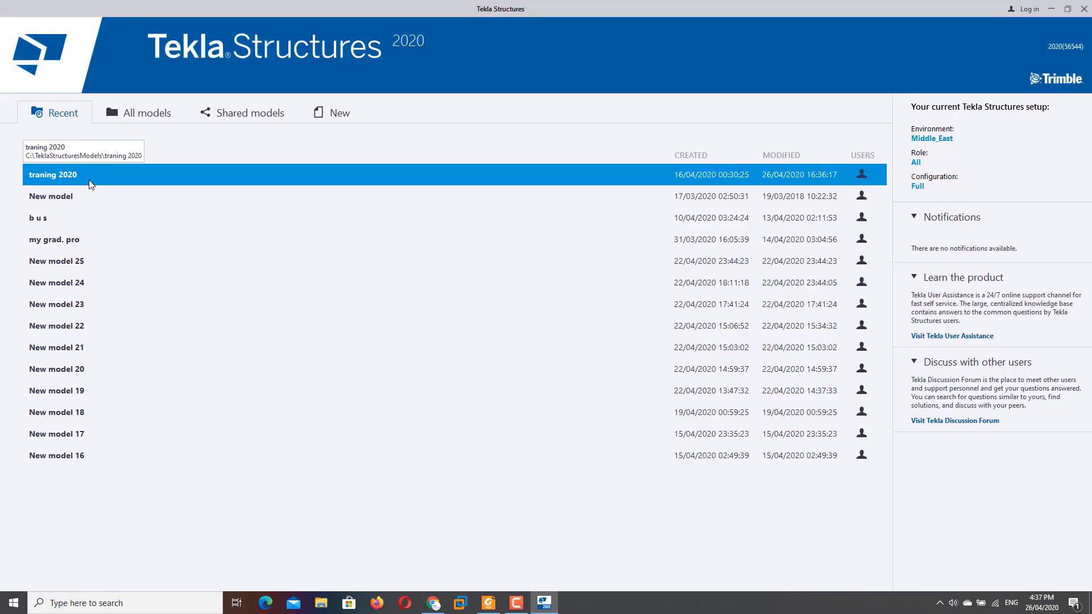
Open the 'traning 2020' model from the Recent list.
{"action": "left_click", "coordinate": [89, 184]}
{"action": "double_click", "coordinate": [90, 184]}
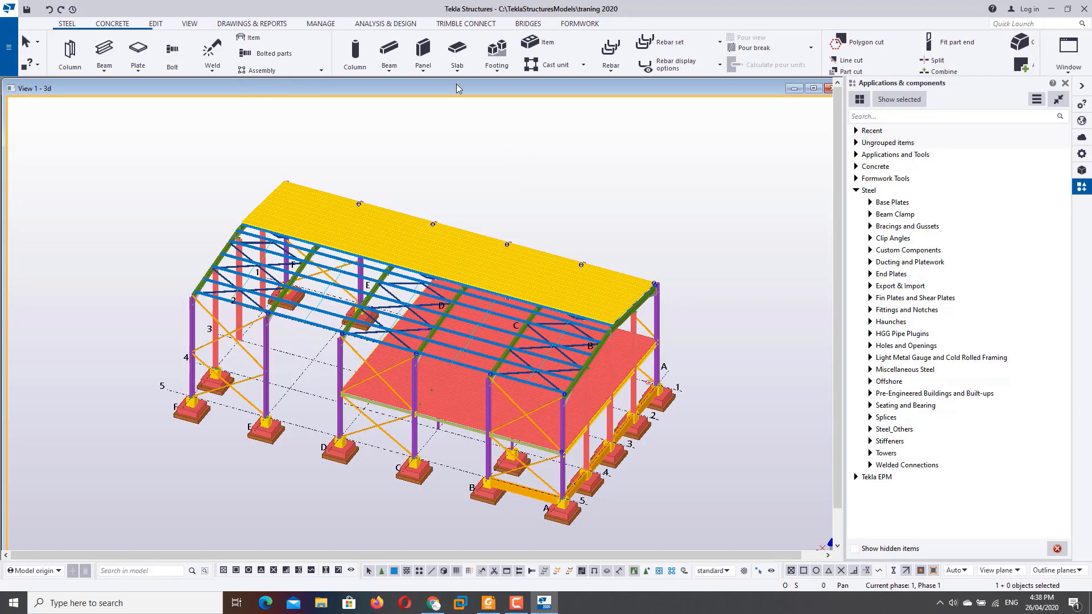
Open the Cross Section Sketch Editor via Catalogs > Define profiles.
{"action": "left_click", "coordinate": [9, 47]}
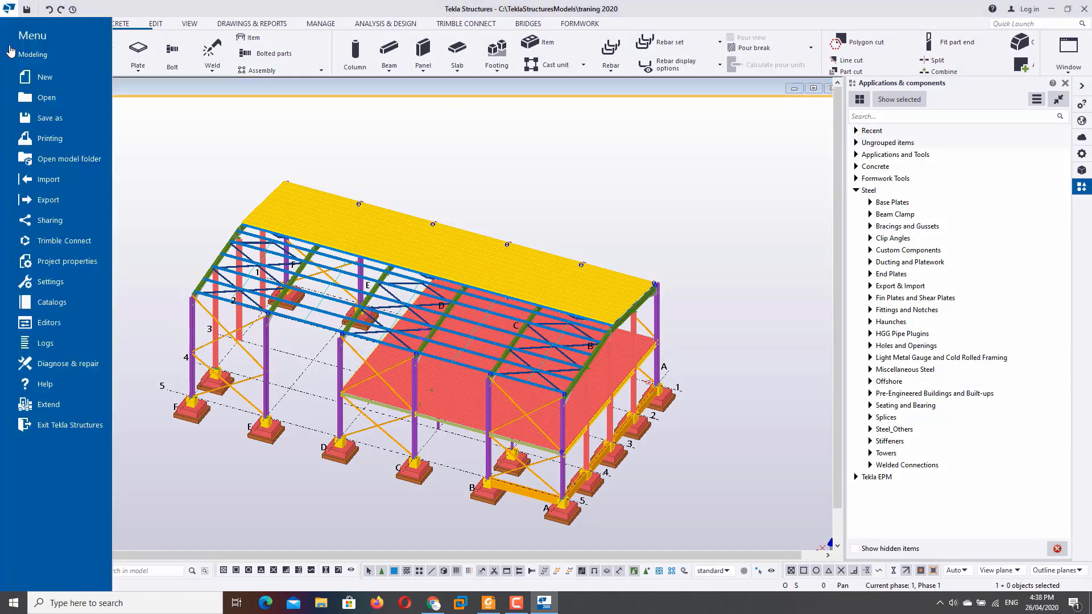
{"action": "left_click", "coordinate": [63, 303]}
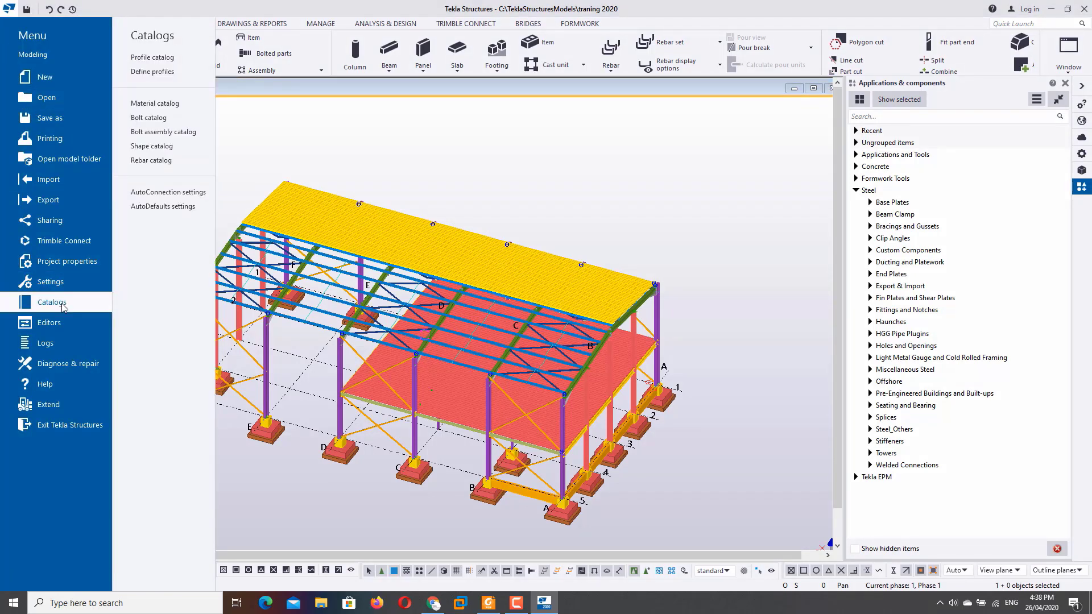
{"action": "left_click", "coordinate": [176, 72]}
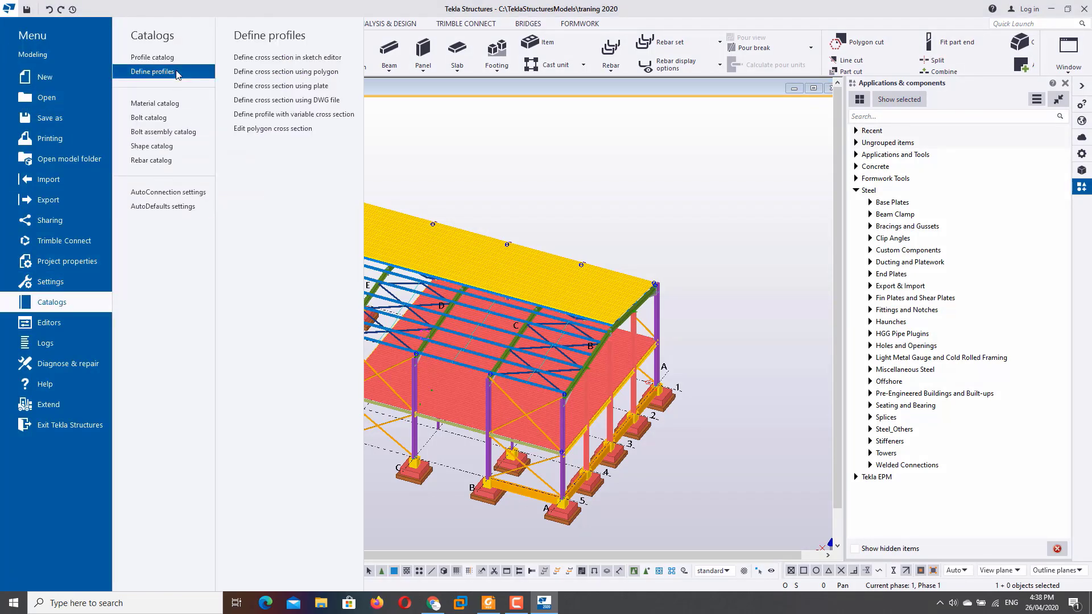
{"action": "left_click", "coordinate": [266, 57]}
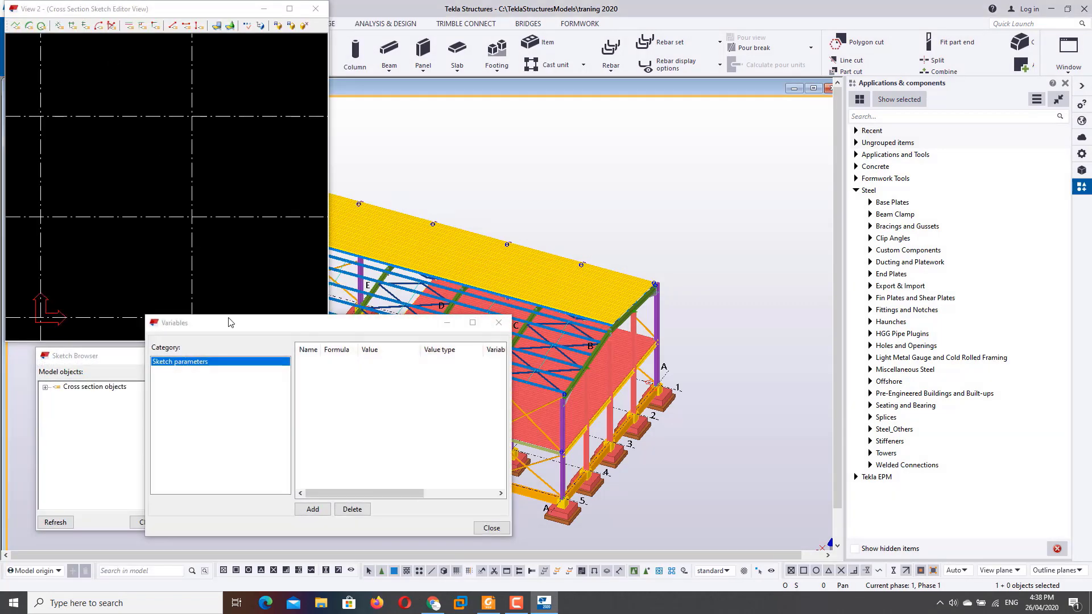
Arrange the Variables panel upper right and the Sketch Browser lower right.
{"action": "left_click_drag", "start_coordinate": [228, 327], "coordinate": [533, 167]}
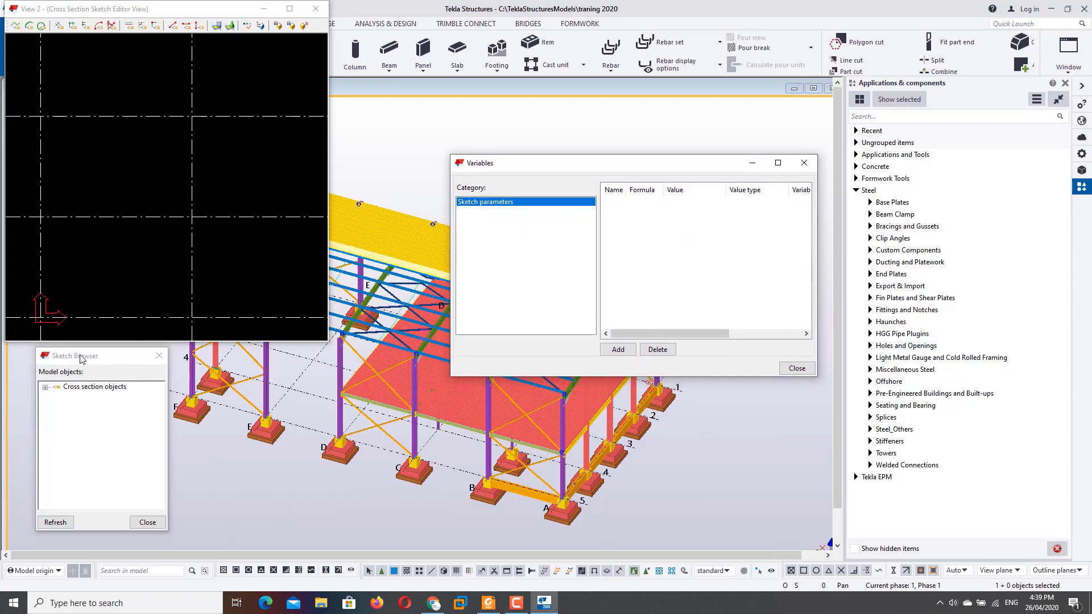
{"action": "mouse_move", "coordinate": [127, 360]}
{"action": "left_mouse_down"}
{"action": "mouse_move", "coordinate": [407, 363]}
{"action": "mouse_move", "coordinate": [787, 396]}
{"action": "left_mouse_up"}
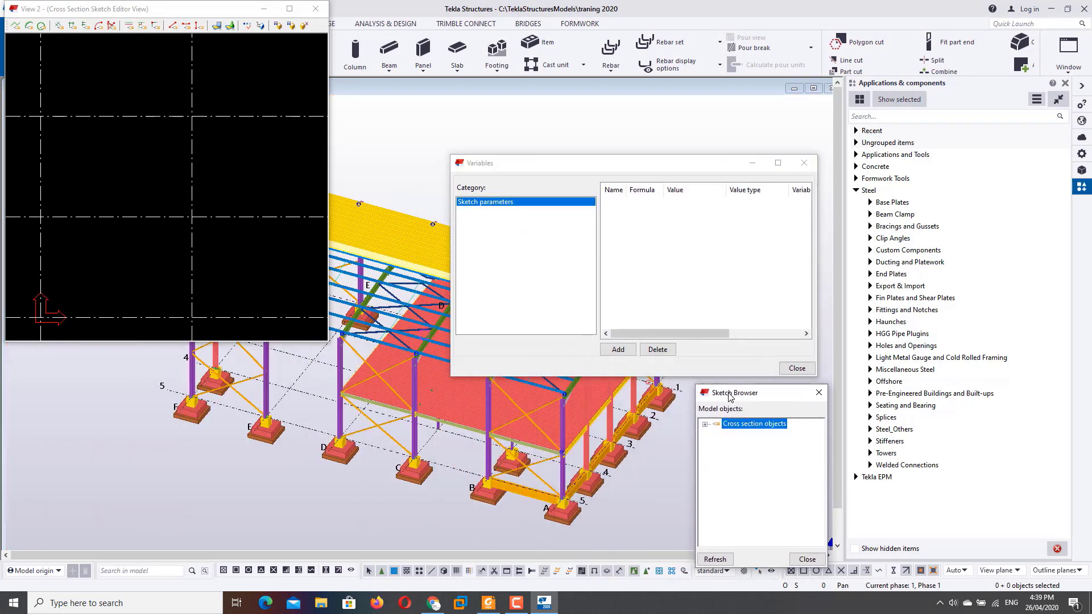
{"action": "left_click", "coordinate": [573, 170]}
{"action": "left_click_drag", "start_coordinate": [573, 171], "coordinate": [584, 114]}
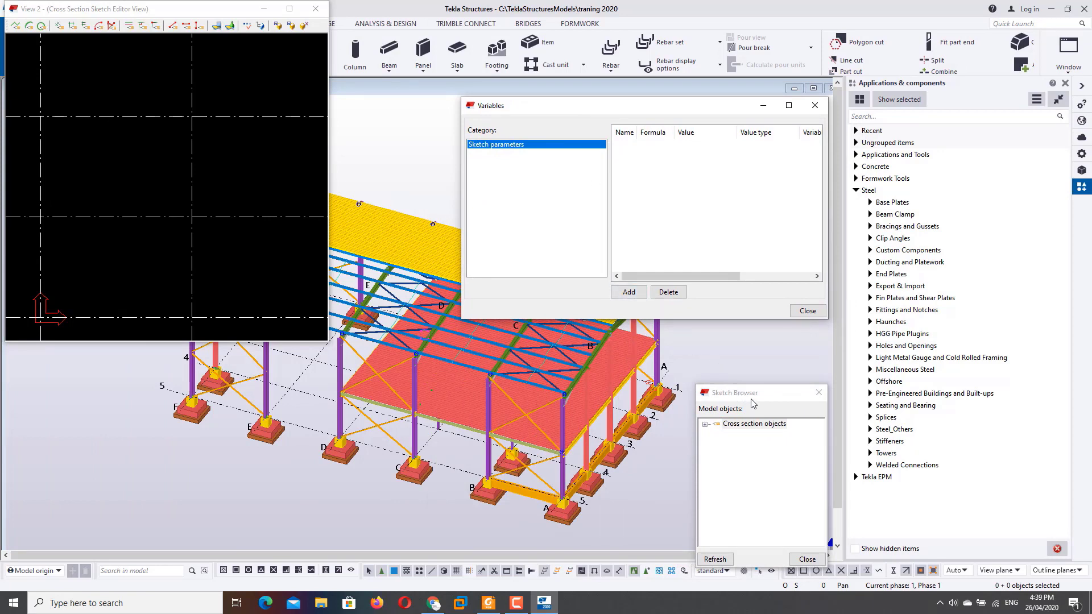
{"action": "left_click_drag", "start_coordinate": [751, 403], "coordinate": [731, 360]}
Reposition the sketch editor window and zoom and pan its sketch grid.
{"action": "scroll", "coordinate": [123, 151], "scroll_direction": "down", "scroll_amount": 1}
{"action": "scroll", "coordinate": [132, 165], "scroll_direction": "down", "scroll_amount": 1}
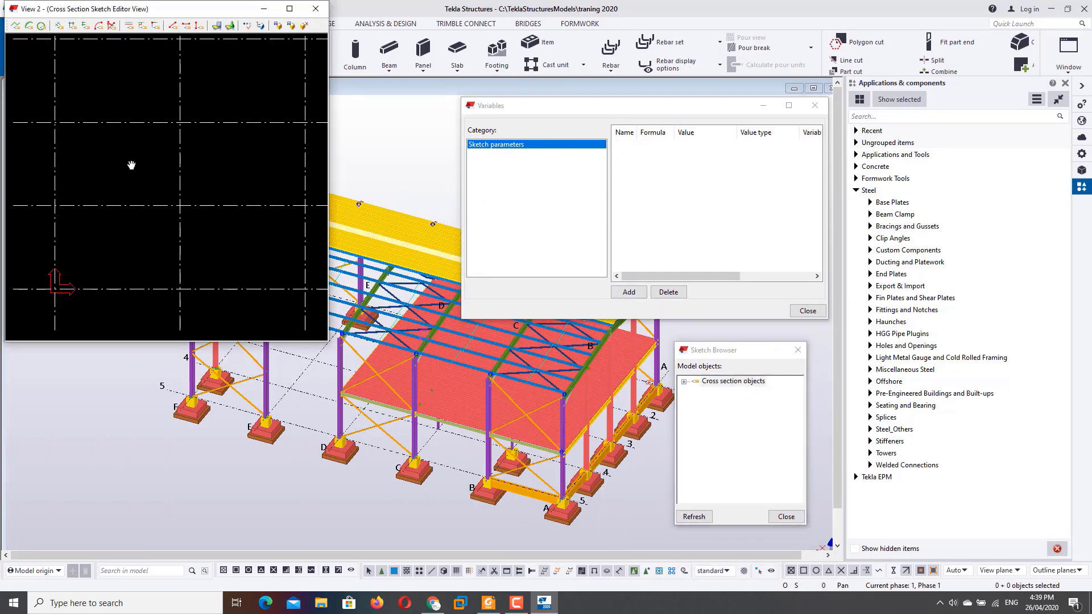
{"action": "mouse_move", "coordinate": [131, 165]}
{"action": "middle_mouse_down"}
{"action": "mouse_move", "coordinate": [178, 192]}
{"action": "mouse_move", "coordinate": [114, 158]}
{"action": "middle_mouse_up"}
{"action": "scroll", "coordinate": [115, 159], "scroll_direction": "down", "scroll_amount": 1}
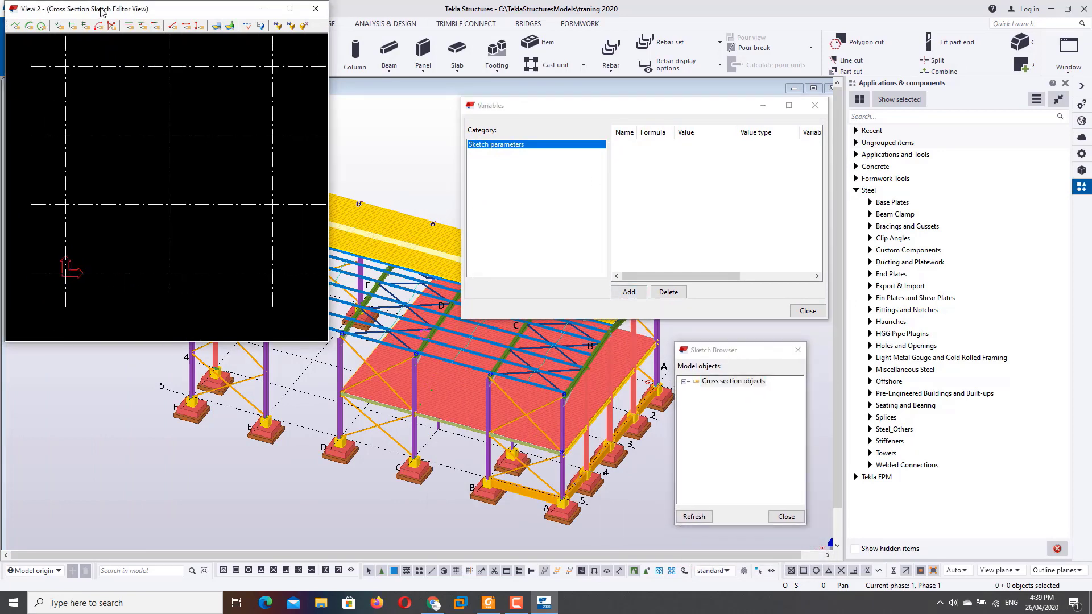
{"action": "left_click_drag", "start_coordinate": [102, 11], "coordinate": [194, 90]}
{"action": "scroll", "coordinate": [251, 236], "scroll_direction": "down", "scroll_amount": 2}
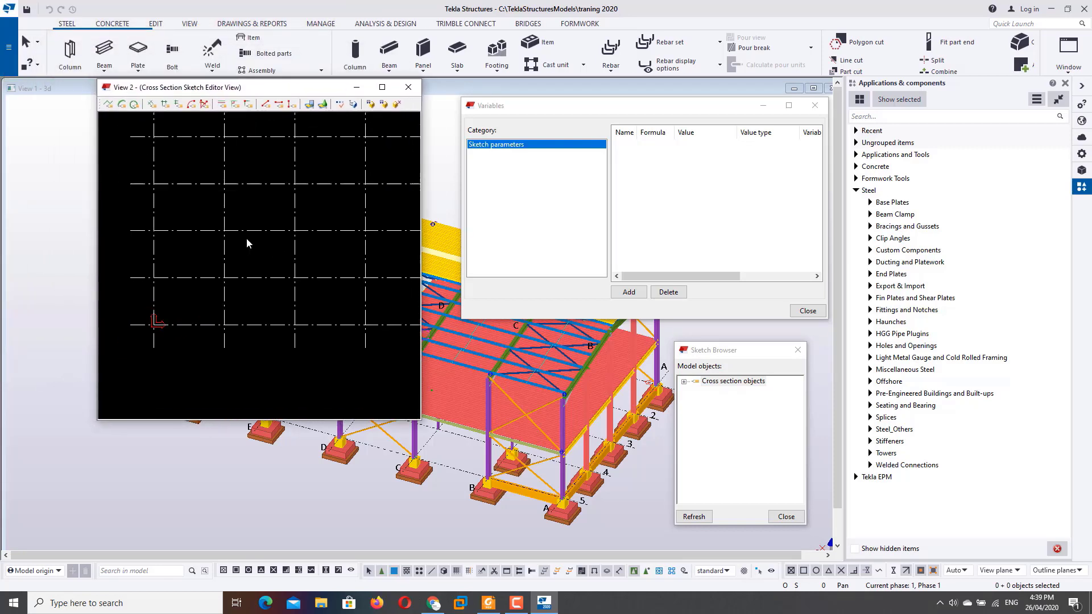
{"action": "scroll", "coordinate": [245, 240], "scroll_direction": "down", "scroll_amount": 1}
{"action": "middle_click_drag", "start_coordinate": [244, 240], "coordinate": [217, 272]}
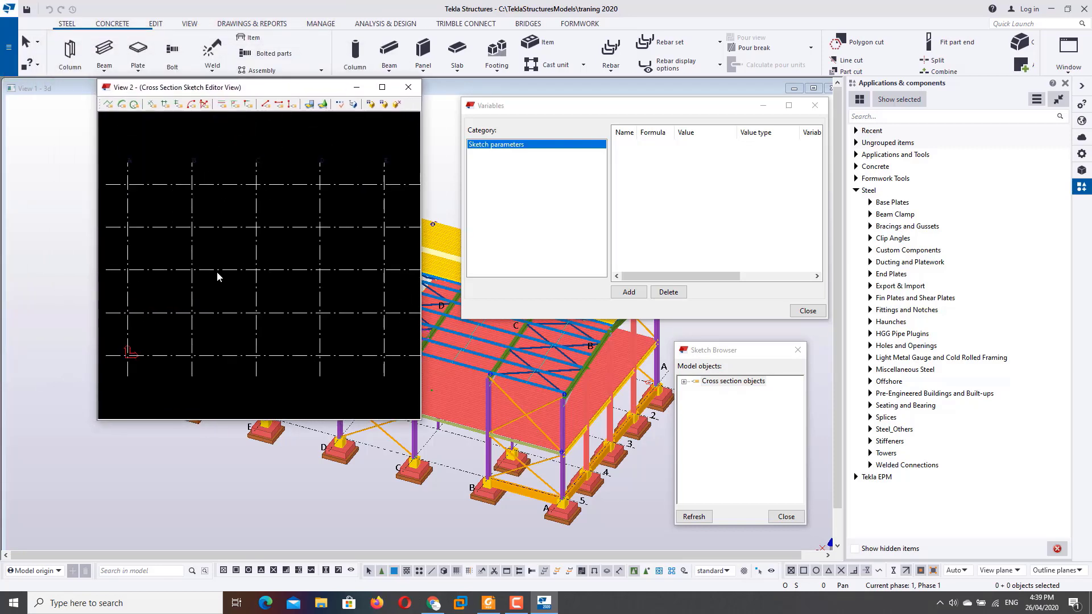
{"action": "scroll", "coordinate": [216, 271], "scroll_direction": "down", "scroll_amount": 2}
{"action": "scroll", "coordinate": [217, 271], "scroll_direction": "down", "scroll_amount": 1}
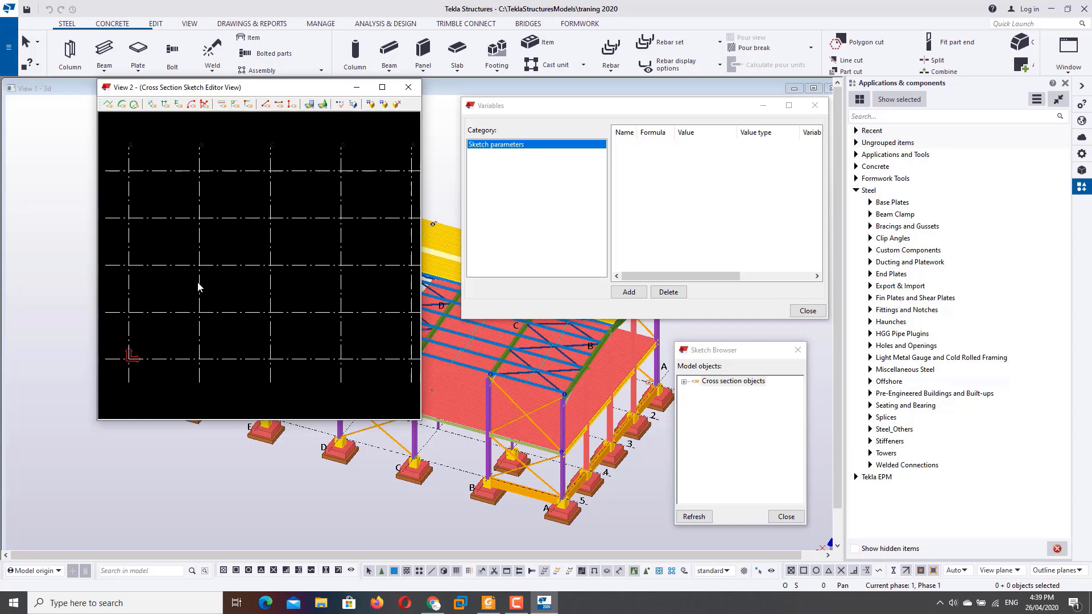
{"action": "scroll", "coordinate": [178, 284], "scroll_direction": "up", "scroll_amount": 5}
{"action": "middle_click_drag", "start_coordinate": [179, 285], "coordinate": [221, 293]}
{"action": "scroll", "coordinate": [221, 292], "scroll_direction": "up", "scroll_amount": 1}
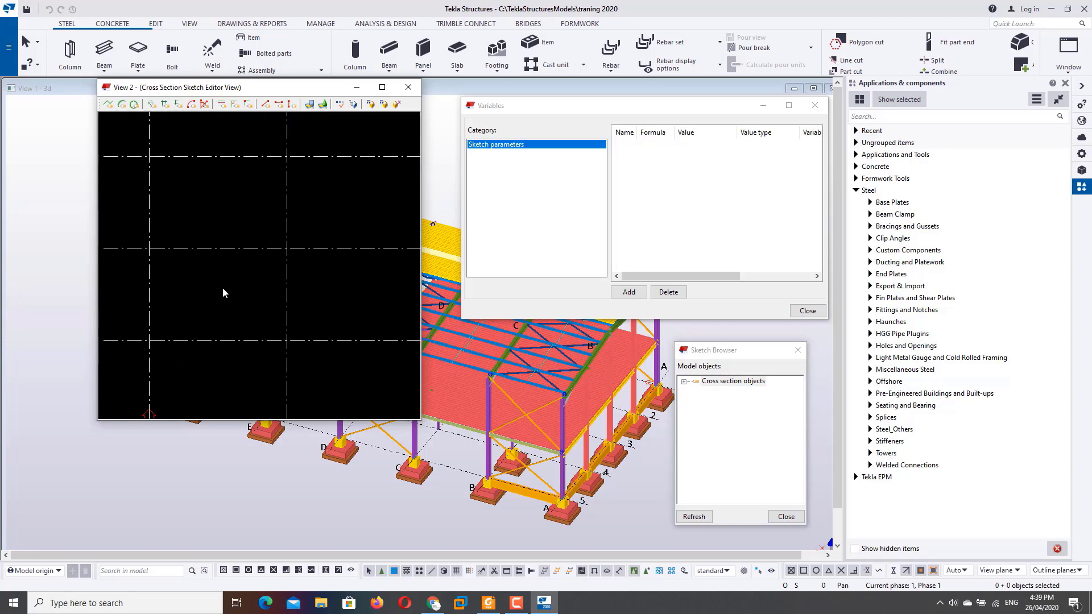